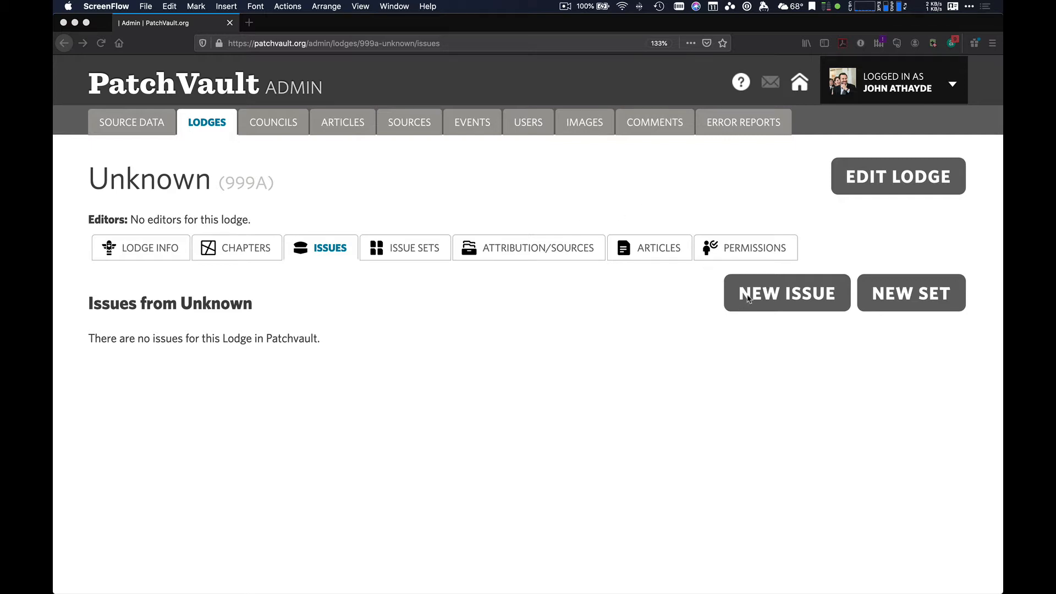
Start a new issue for the Unknown lodge and give it the nickname 2020 Holiday Banquet Patch.
click(764, 369)
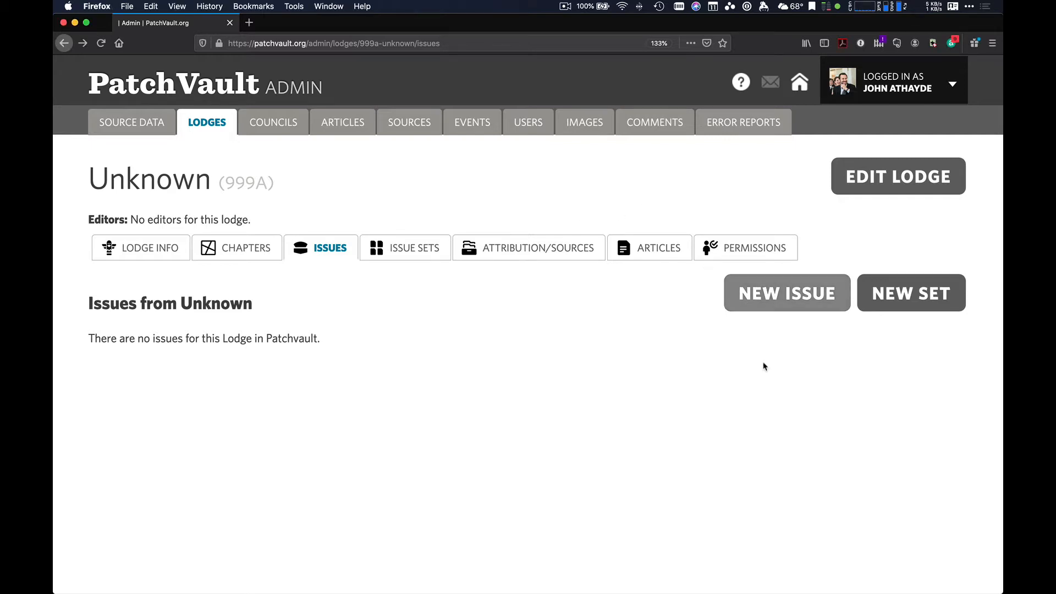
click(775, 294)
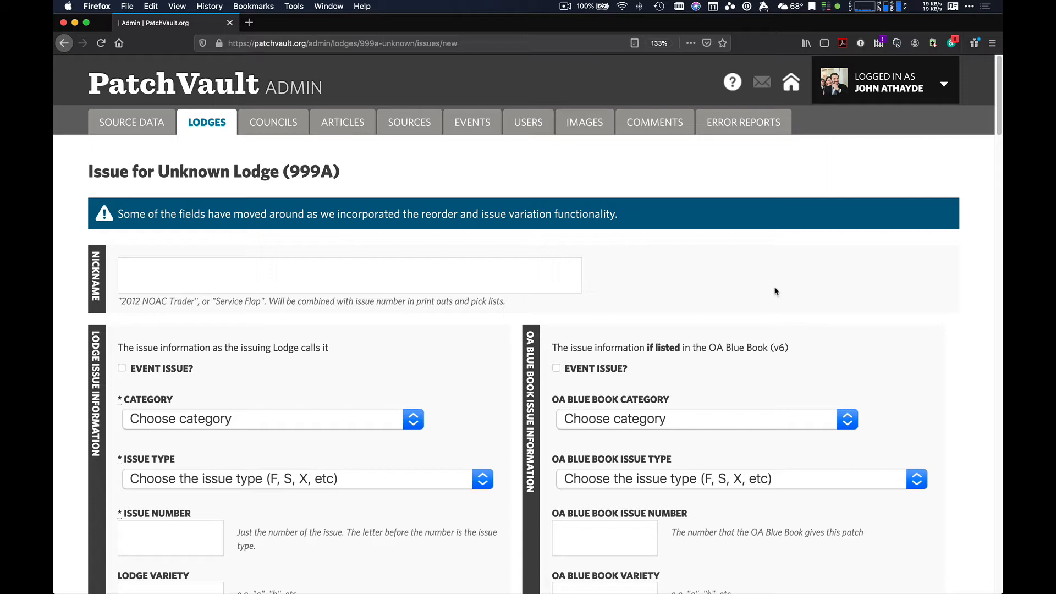
scroll(774, 294, down, 3)
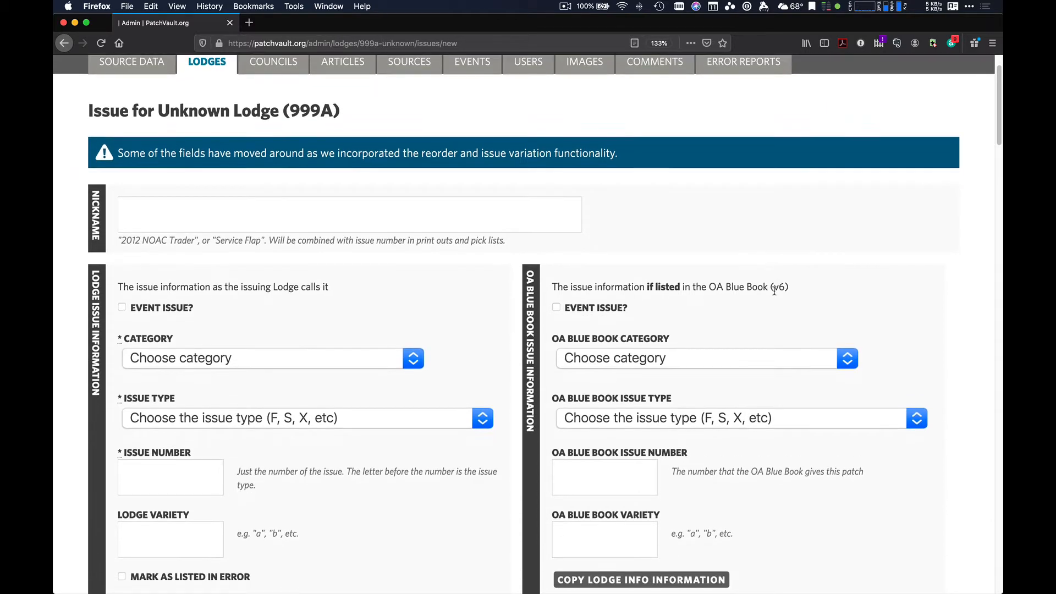
click(367, 198)
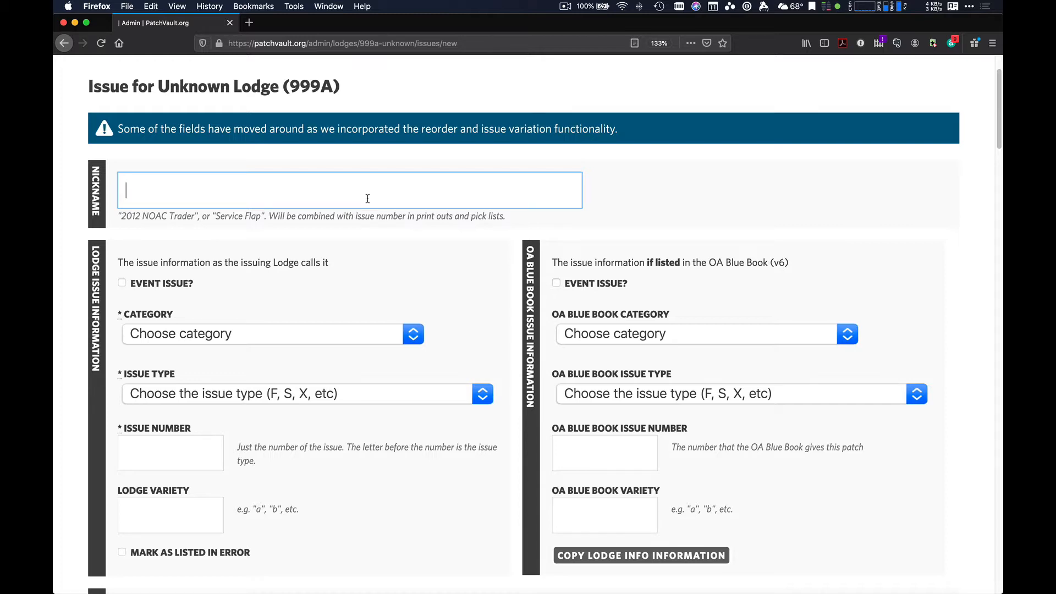
text(2020)
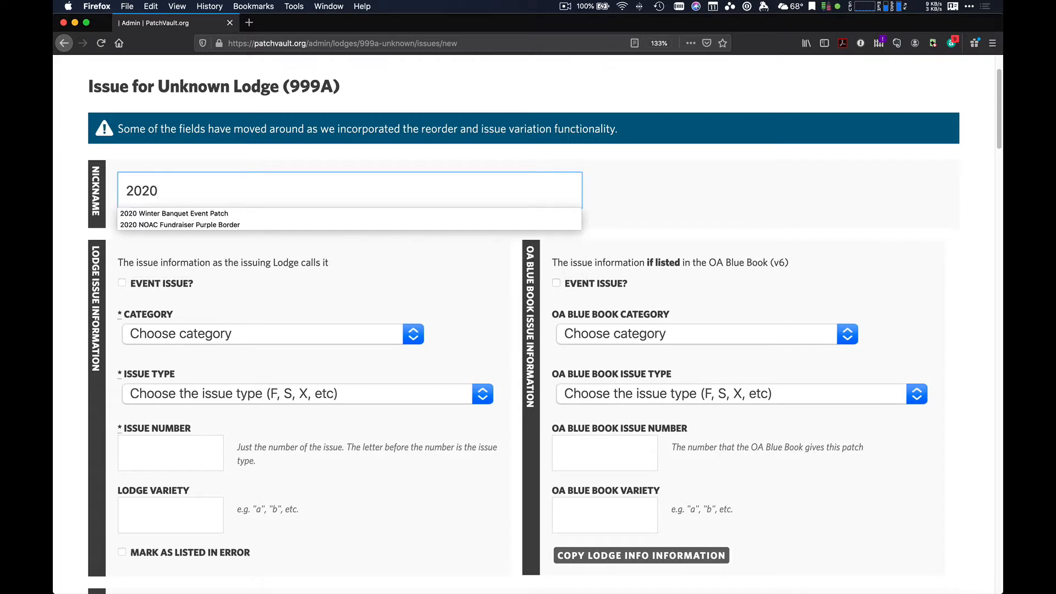
text( Holiday Ban)
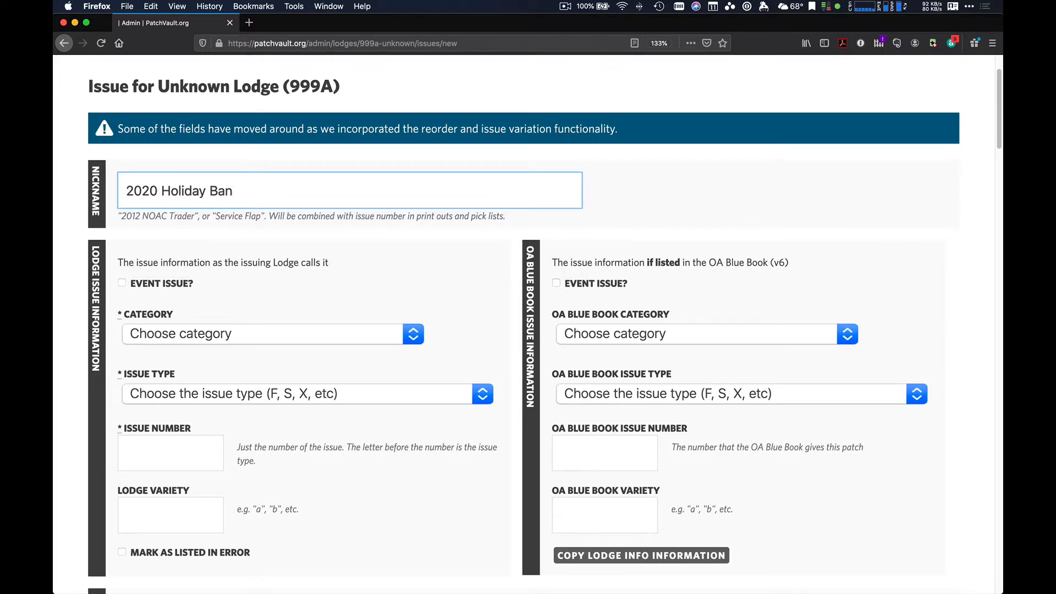
text(quet Patch)
In the lodge issue information, mark the patch as an event issue and set its category to Regular Issue.
scroll(264, 181, down, 3)
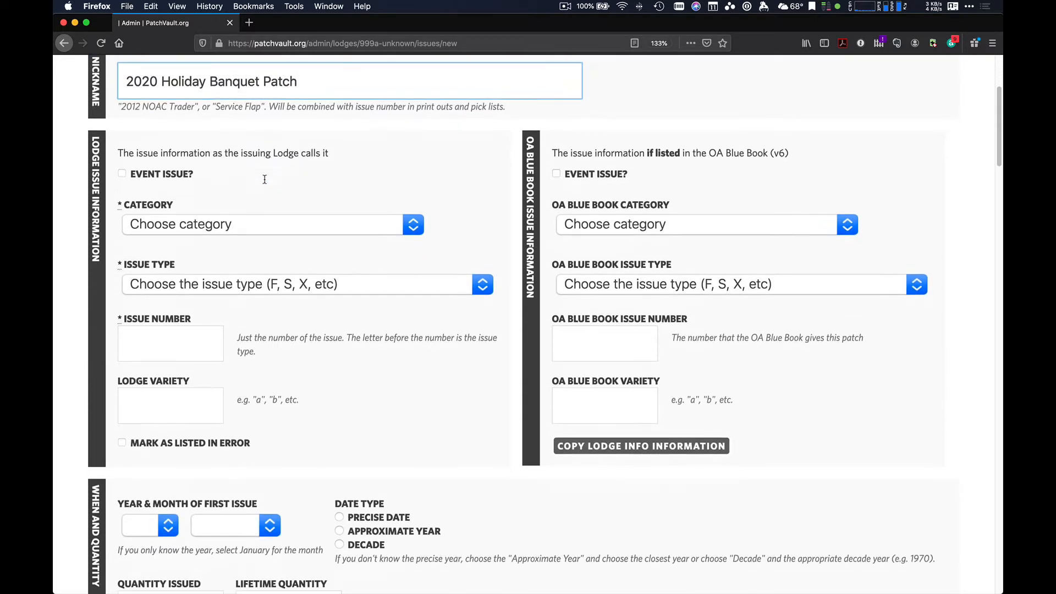
click(123, 175)
click(181, 232)
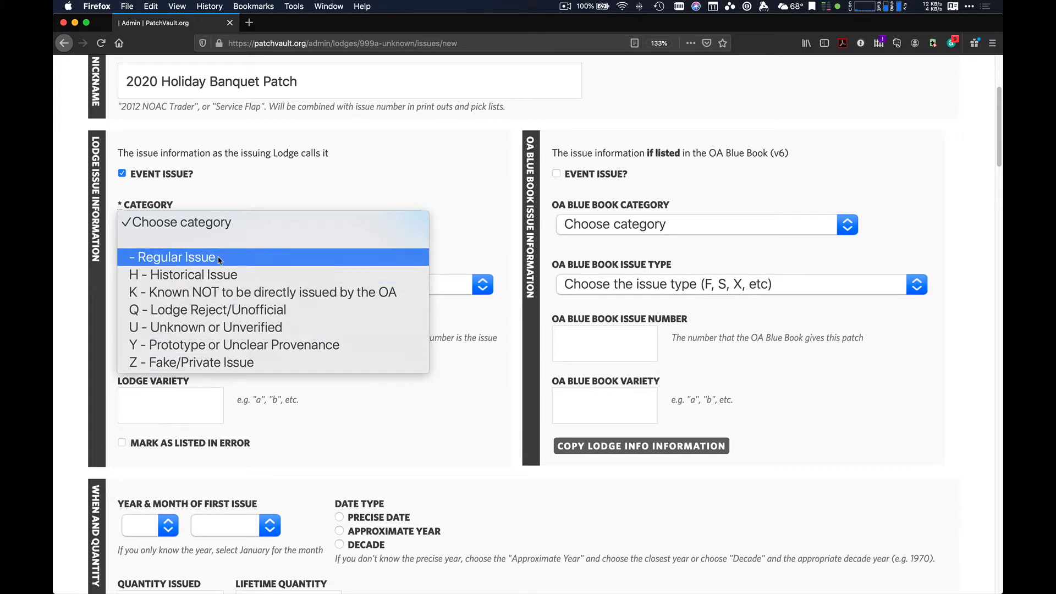
click(219, 259)
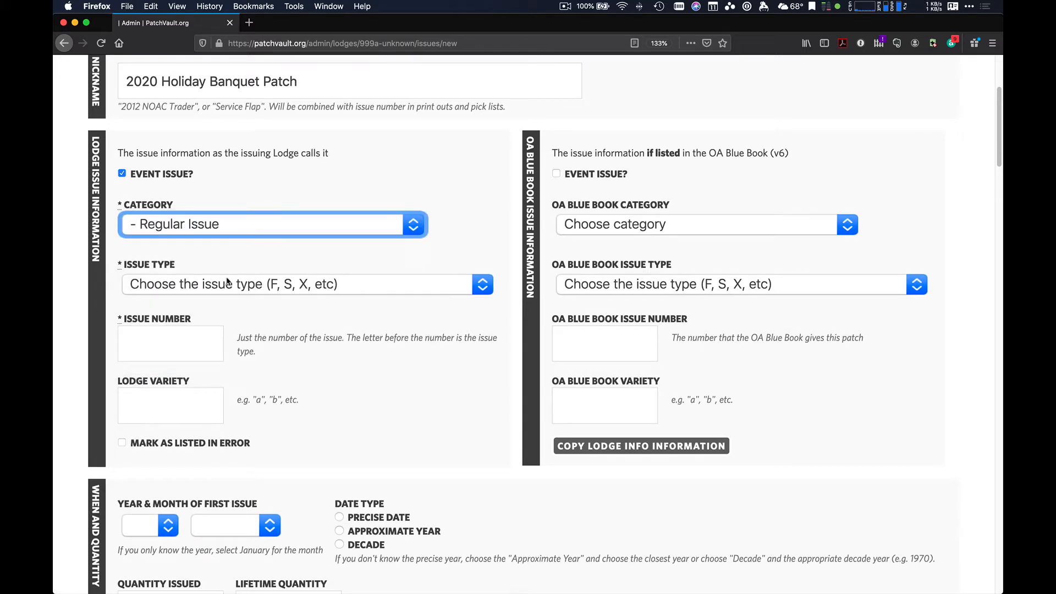
Set the lodge issue type to X - Any odd shape and the issue number to 2020-1.
click(230, 286)
scroll(235, 412, down, 5)
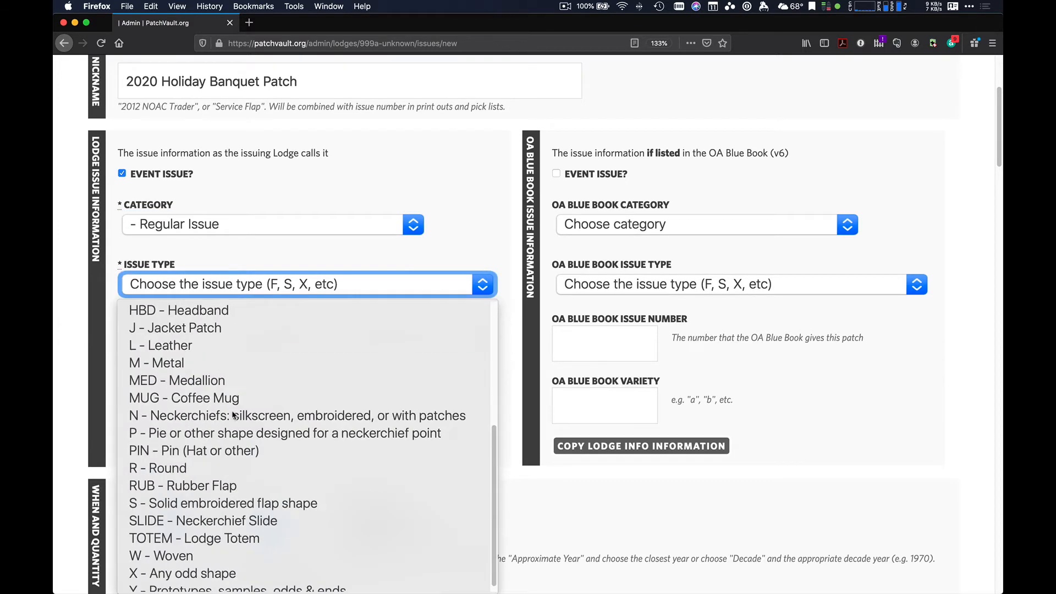
scroll(236, 429, down, 1)
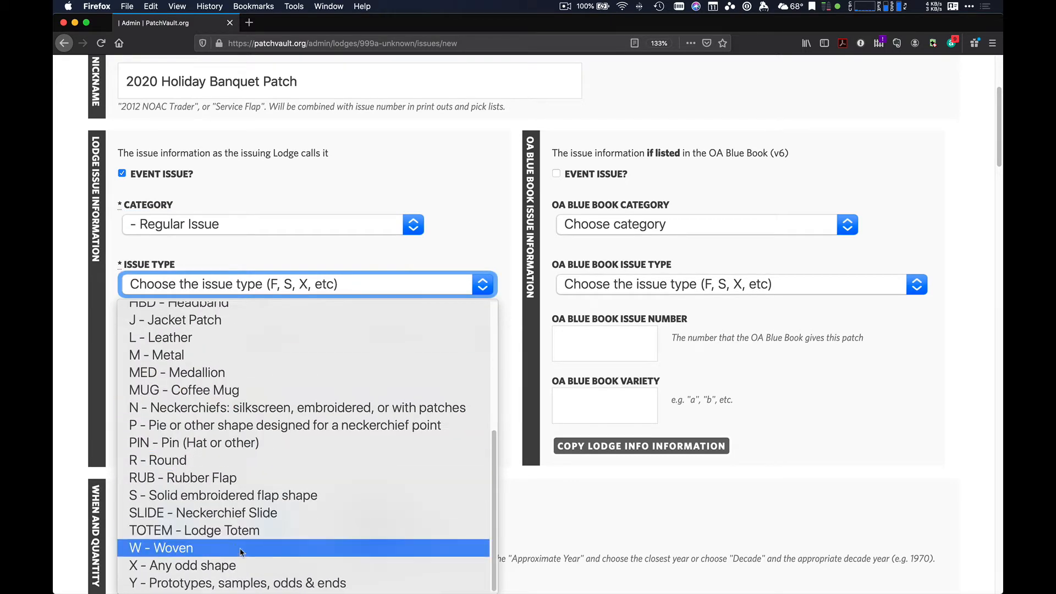
click(250, 565)
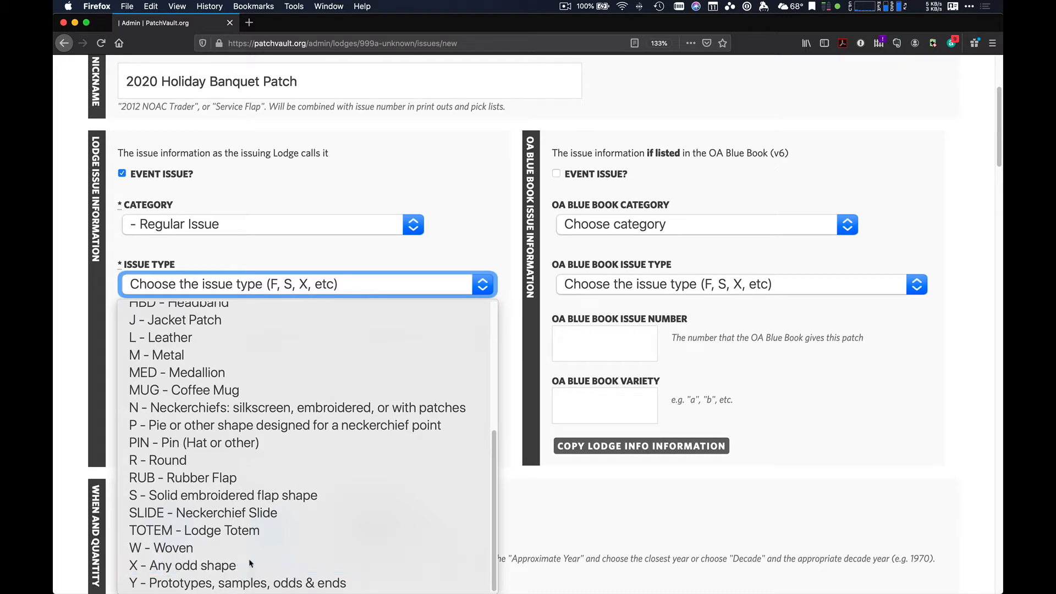
click(199, 352)
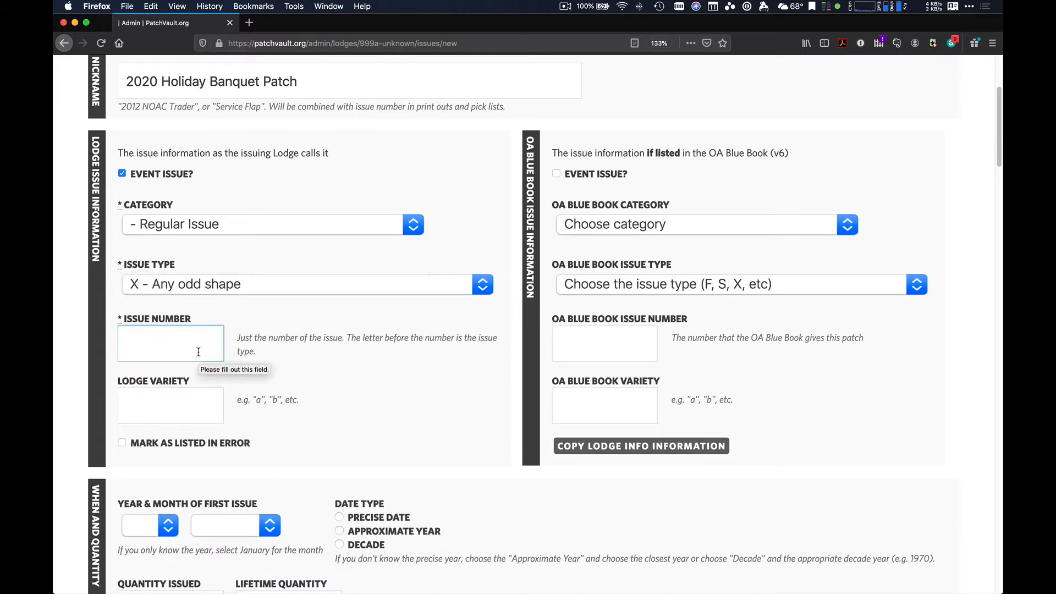
text(2020-1)
key(Escape)
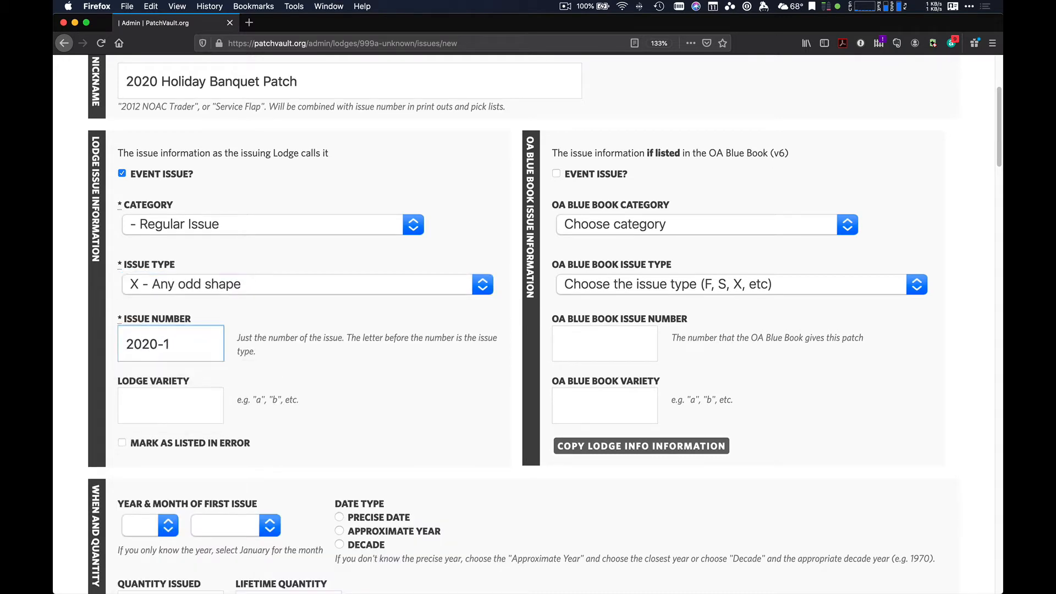
key(Tab)
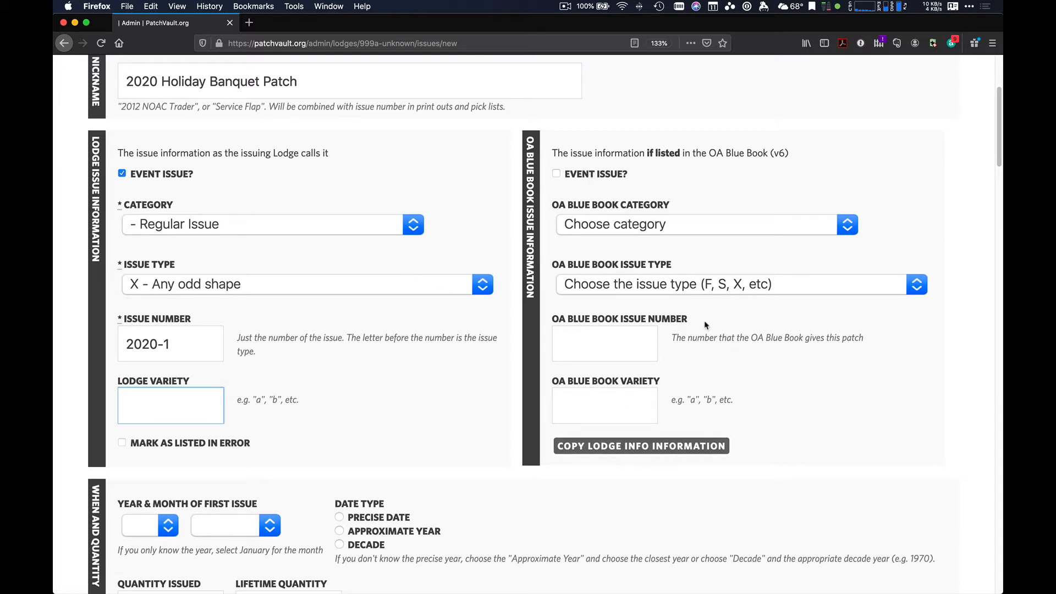
Copy the lodge issue information into the OA Blue Book fields and clear the copied category, issue type and issue number again.
click(642, 450)
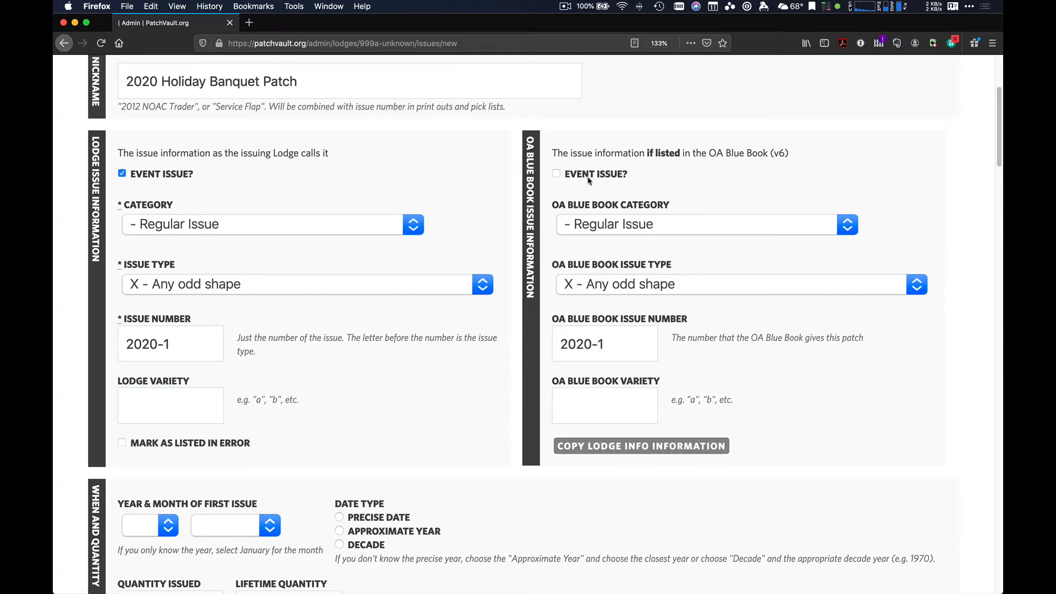
click(619, 226)
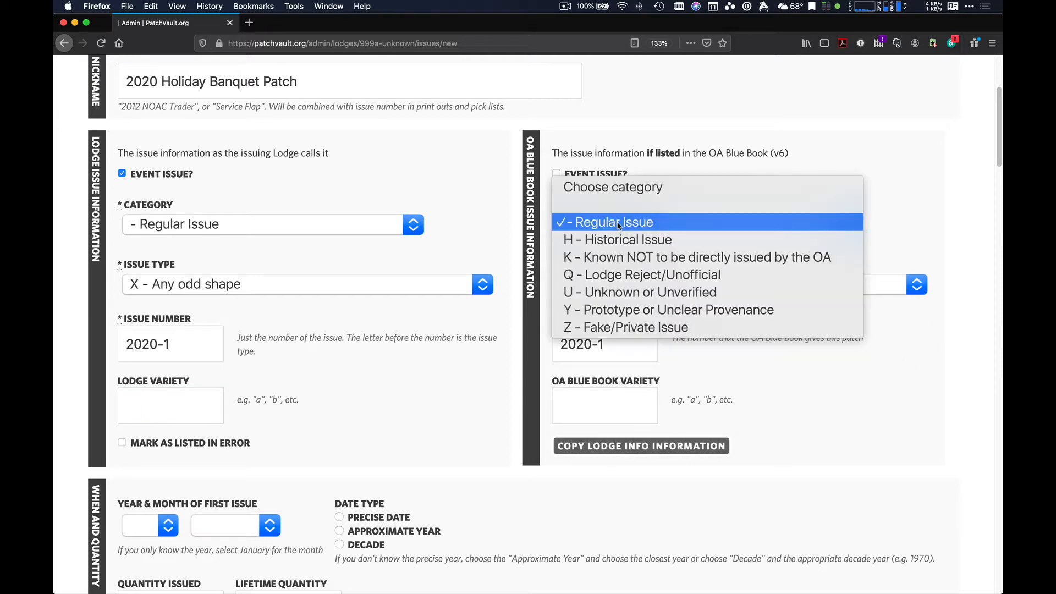
click(623, 190)
click(638, 286)
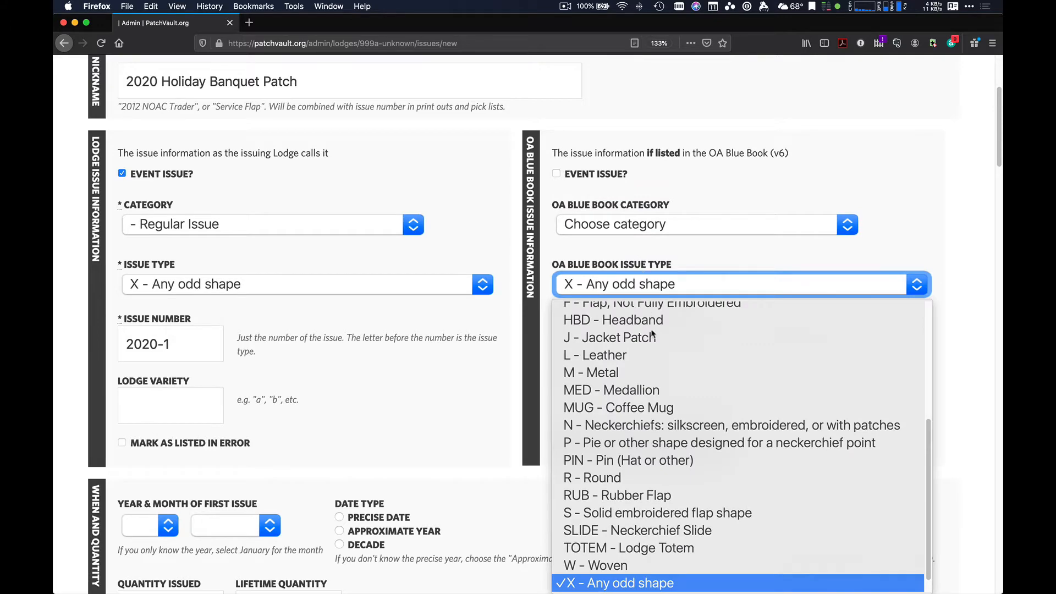
click(654, 334)
click(653, 282)
click(654, 282)
click(653, 294)
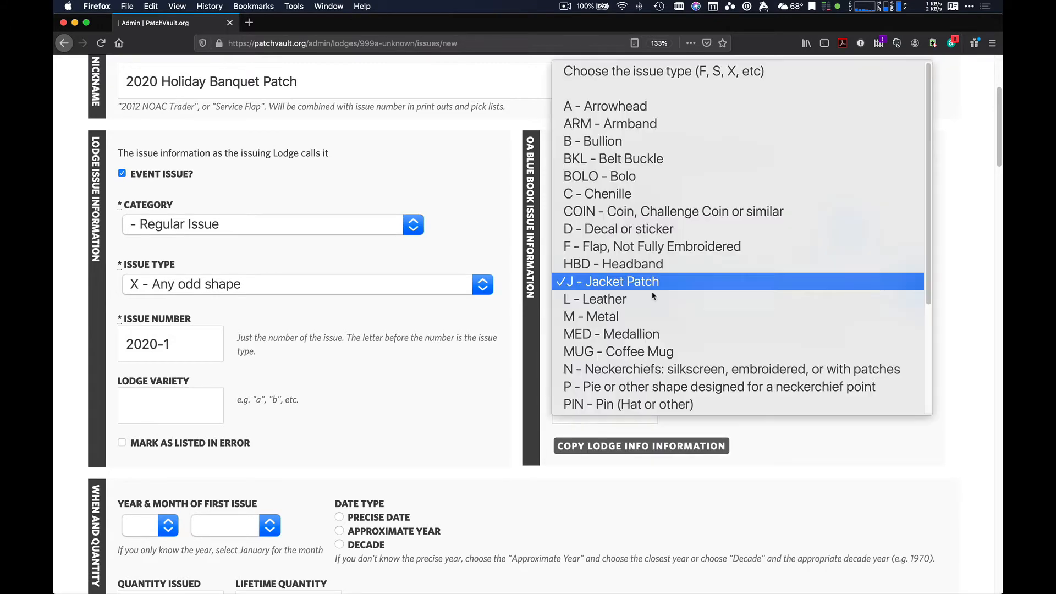
click(652, 298)
click(649, 285)
click(643, 314)
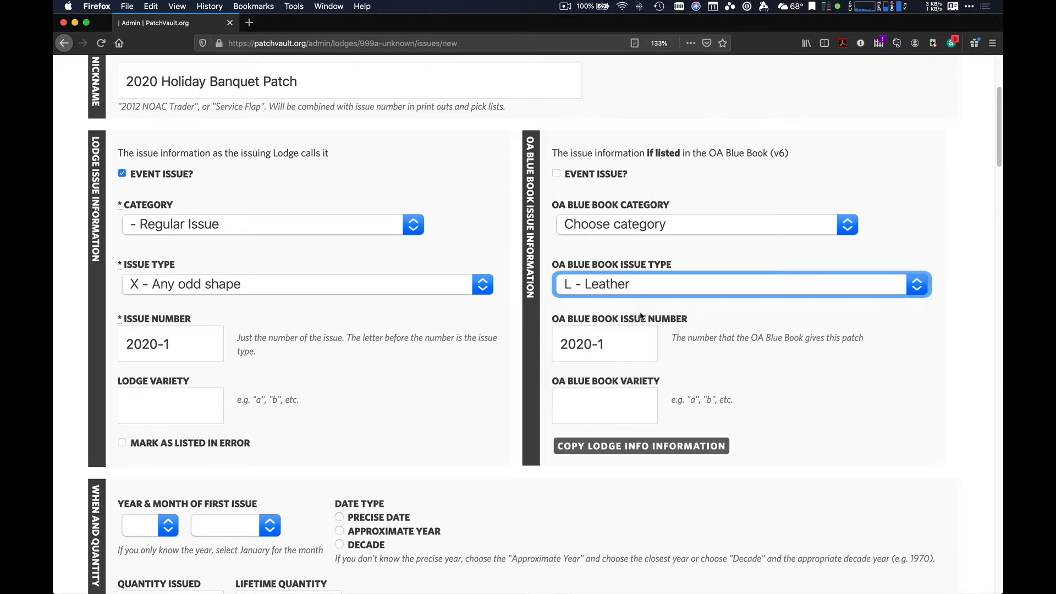
drag(617, 351, 543, 343)
key(BackSpace)
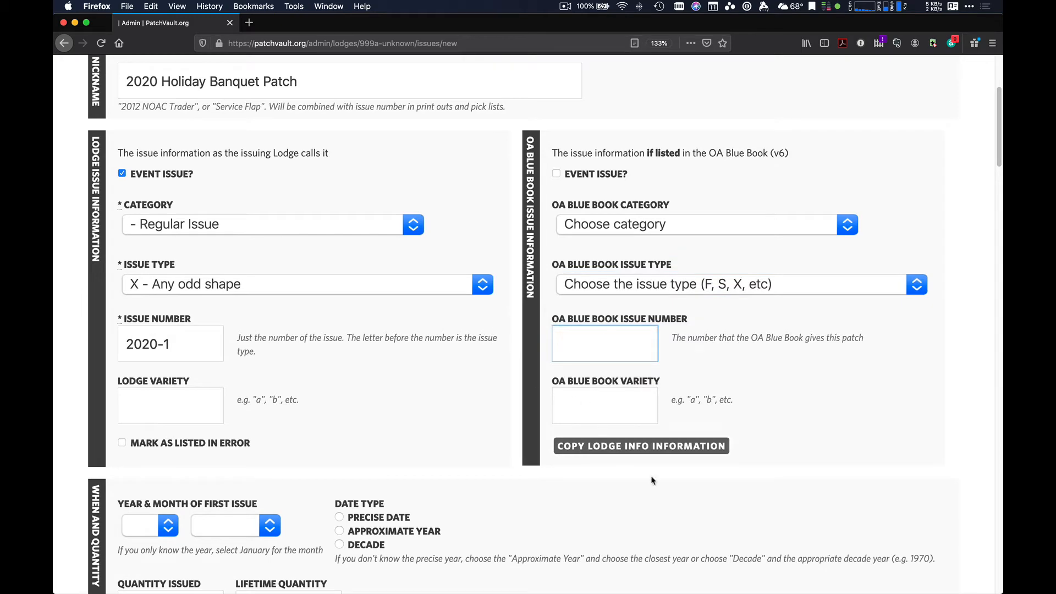
Set the first issue date to January 2020 with Precise Date as the date type.
scroll(566, 468, down, 5)
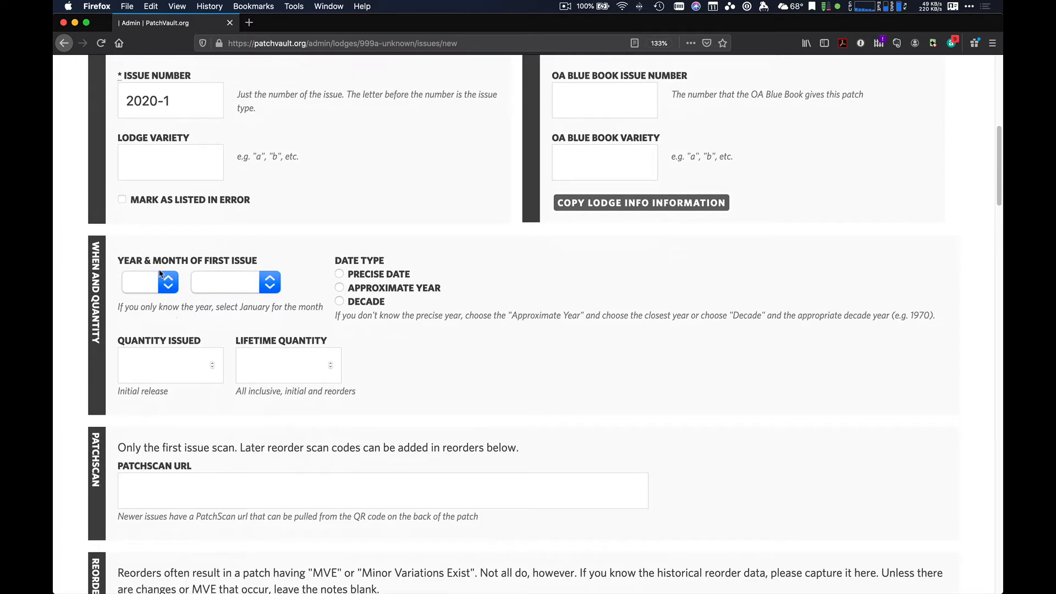
click(147, 286)
click(144, 344)
click(262, 283)
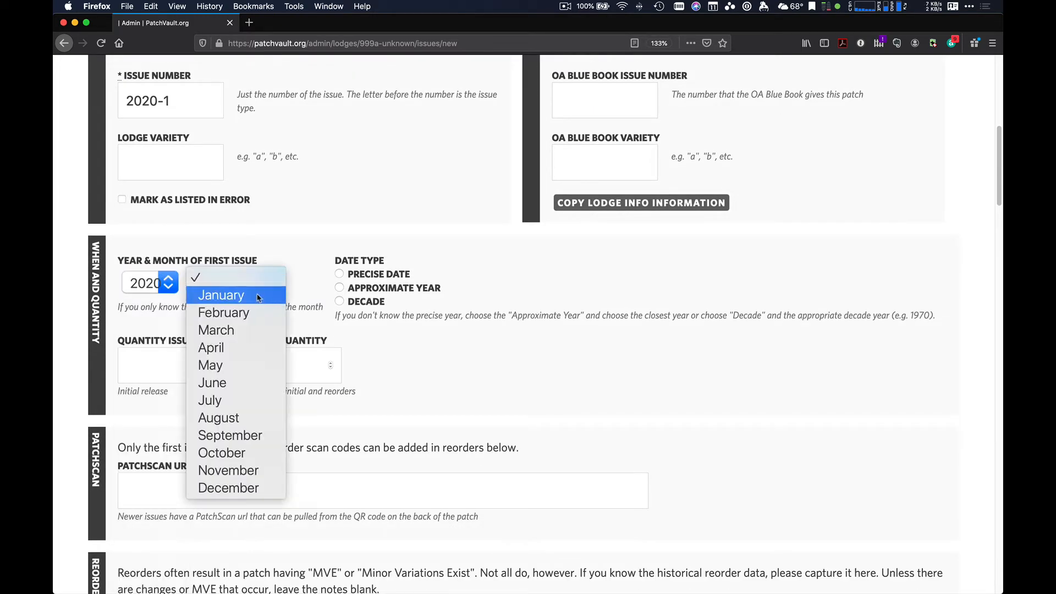
click(258, 300)
click(373, 280)
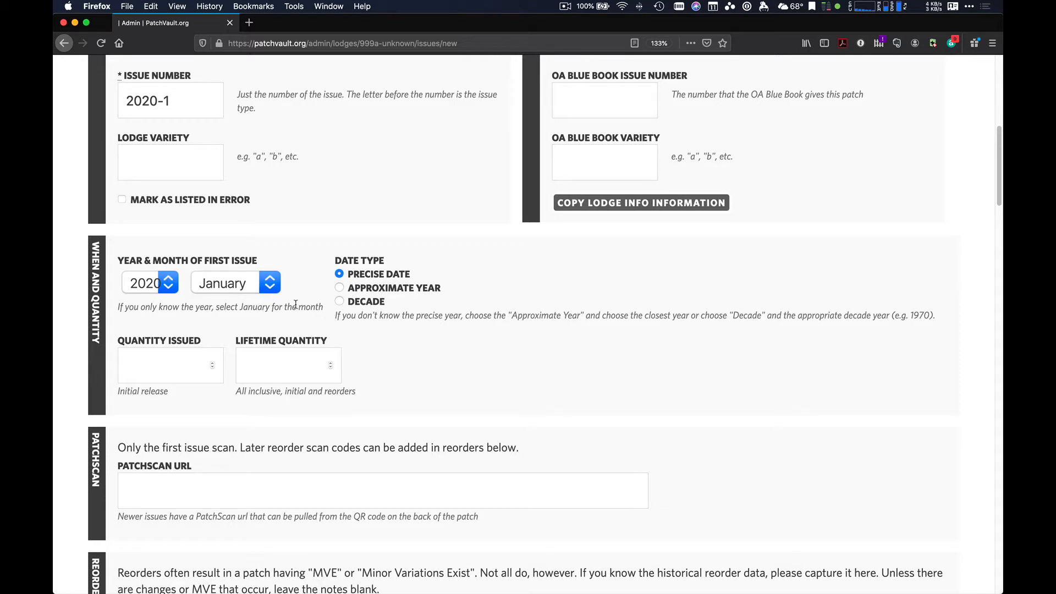
Enter 300 as the quantity issued in the initial release.
drag(121, 307, 318, 307)
click(391, 345)
scroll(156, 327, down, 2)
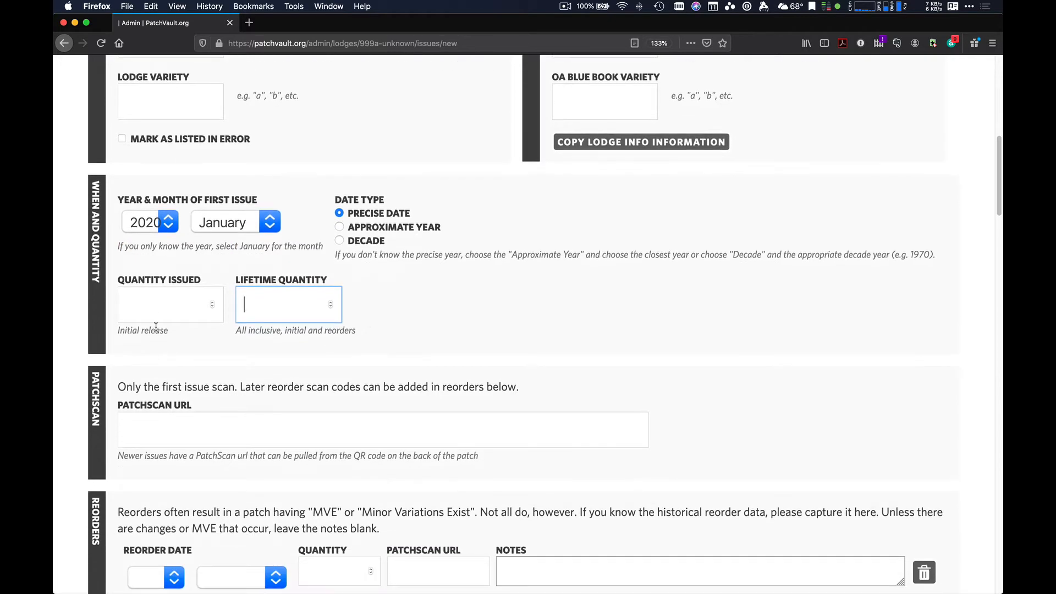
click(160, 308)
text(300)
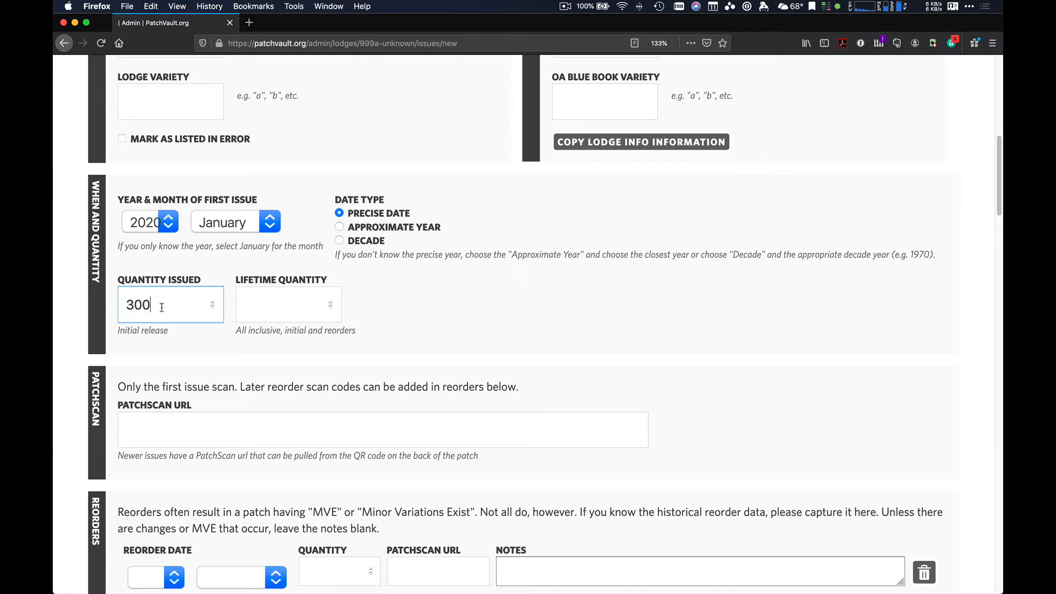
Examine the PatchScan URL, reorder and issue variation fields of the new issue form.
scroll(278, 345, down, 3)
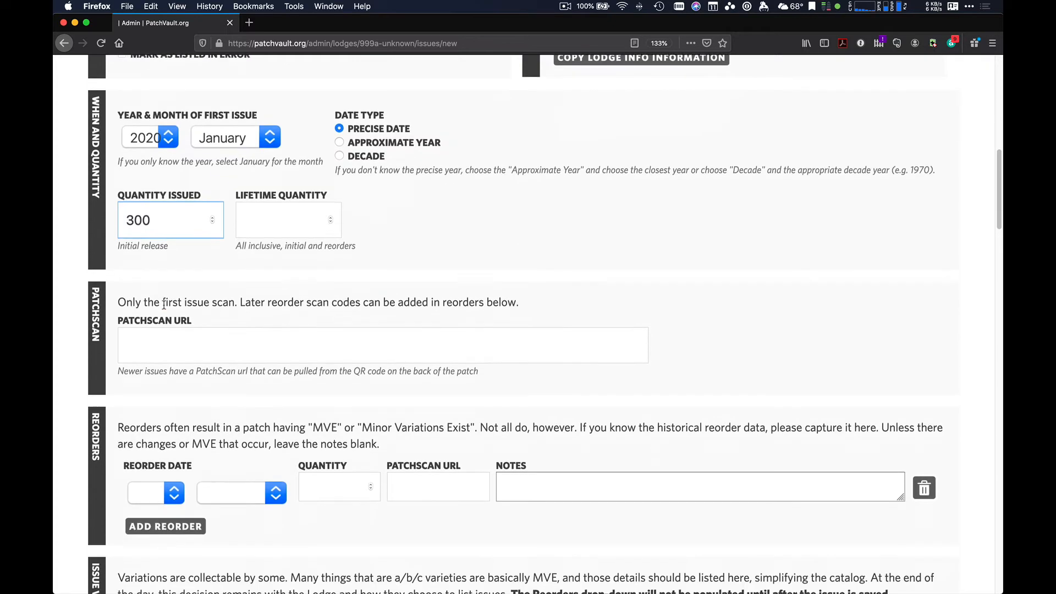
click(215, 335)
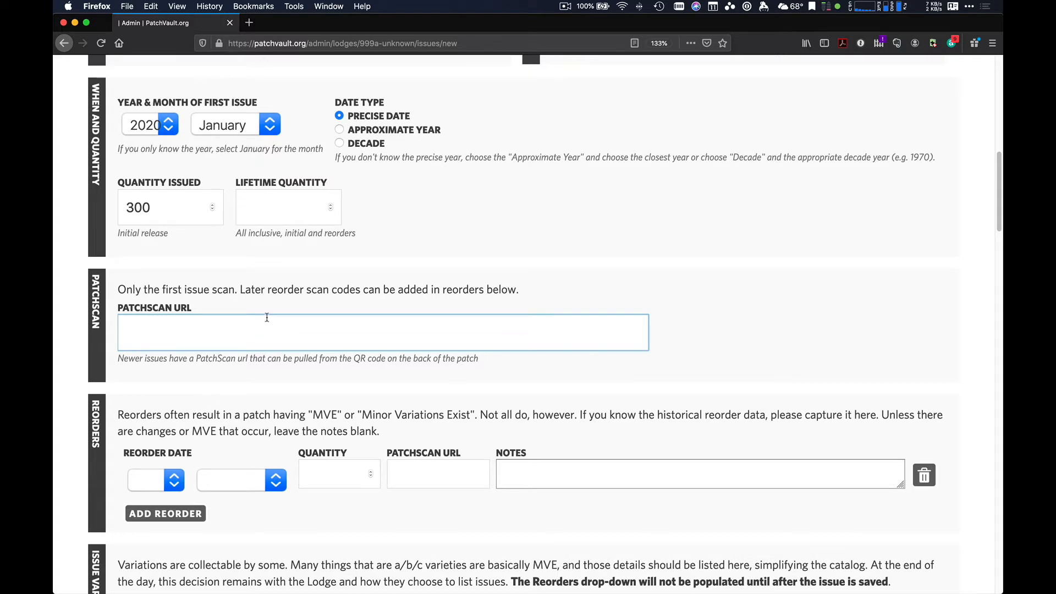
scroll(426, 369, down, 3)
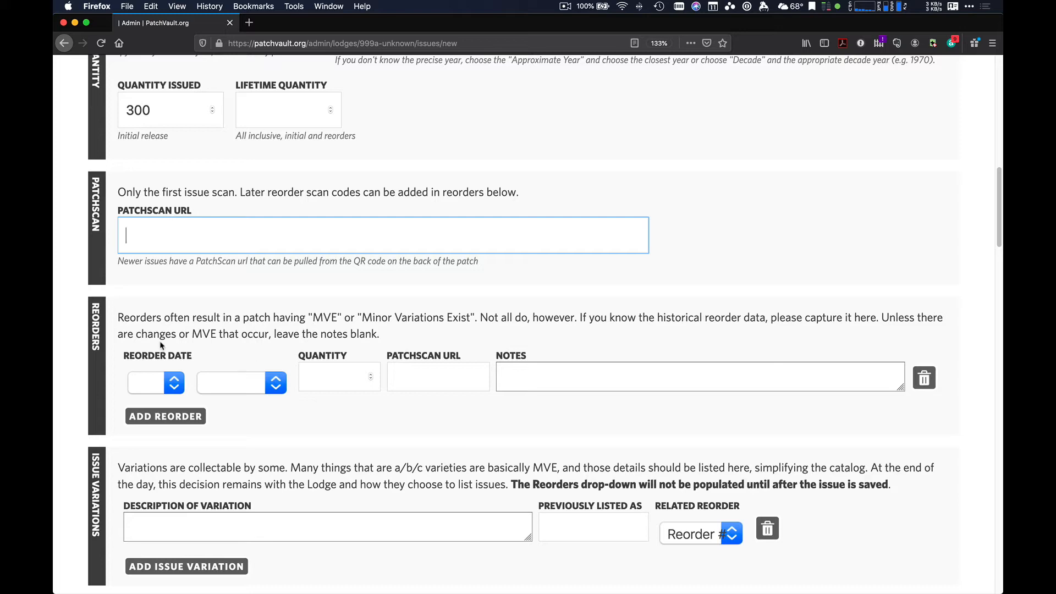
scroll(191, 258, down, 1)
scroll(191, 254, down, 3)
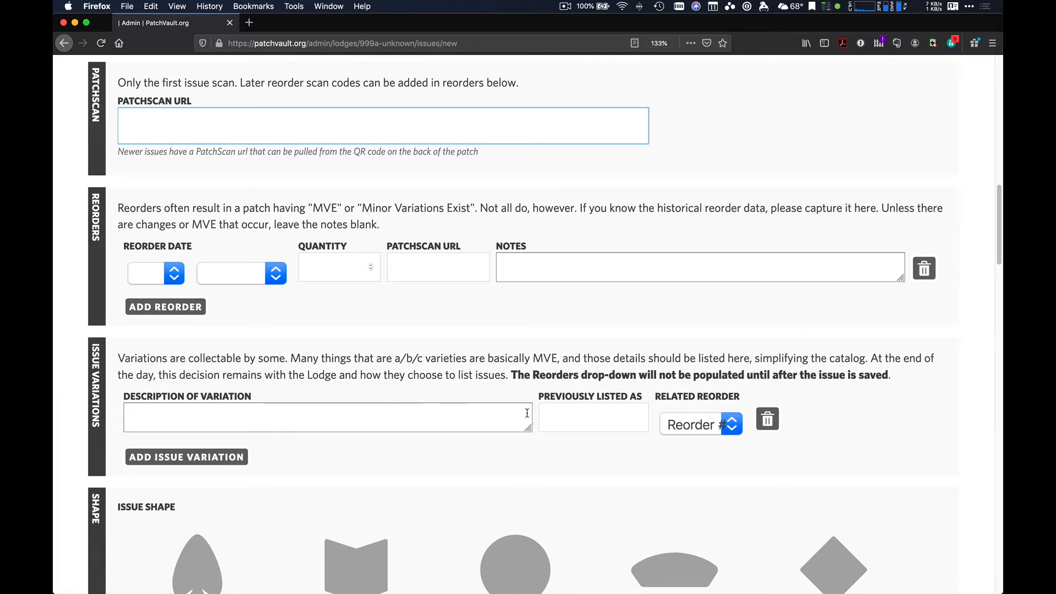
click(573, 419)
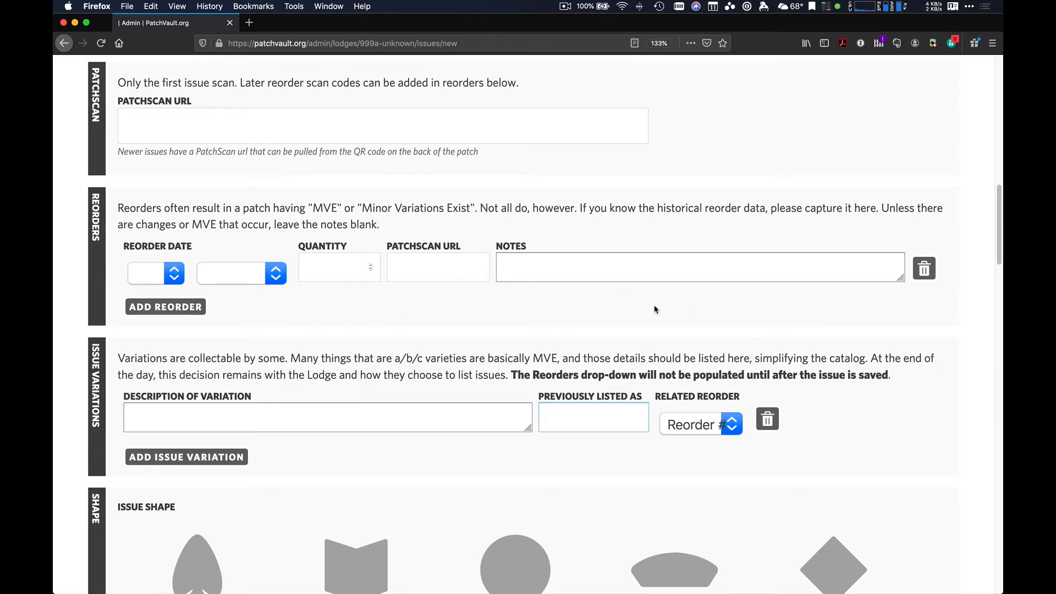
Choose Hexagon (HEX) as the issue shape.
scroll(465, 356, down, 10)
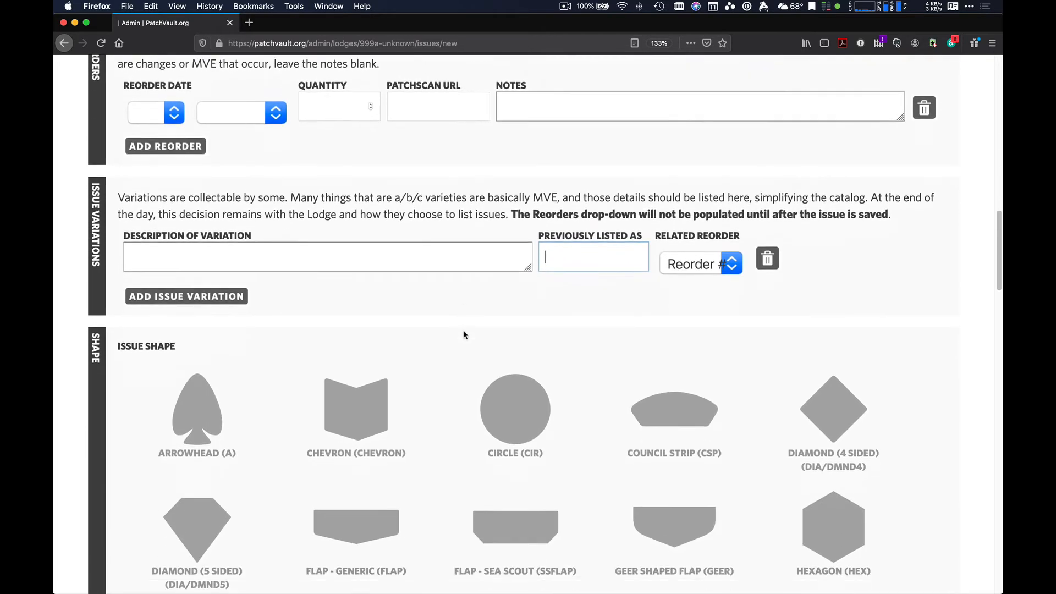
scroll(461, 319, up, 5)
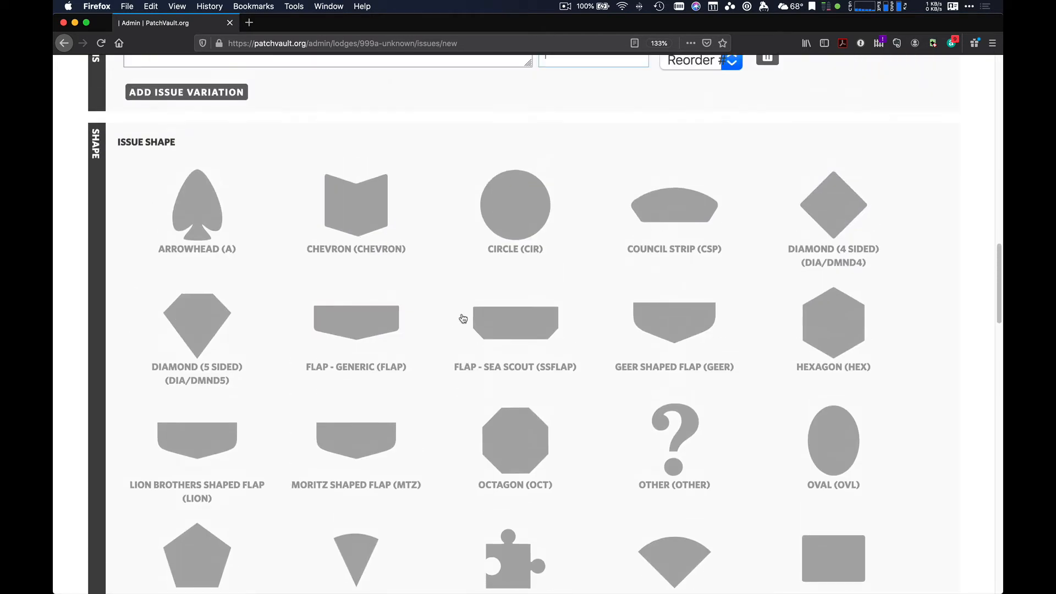
scroll(462, 319, down, 2)
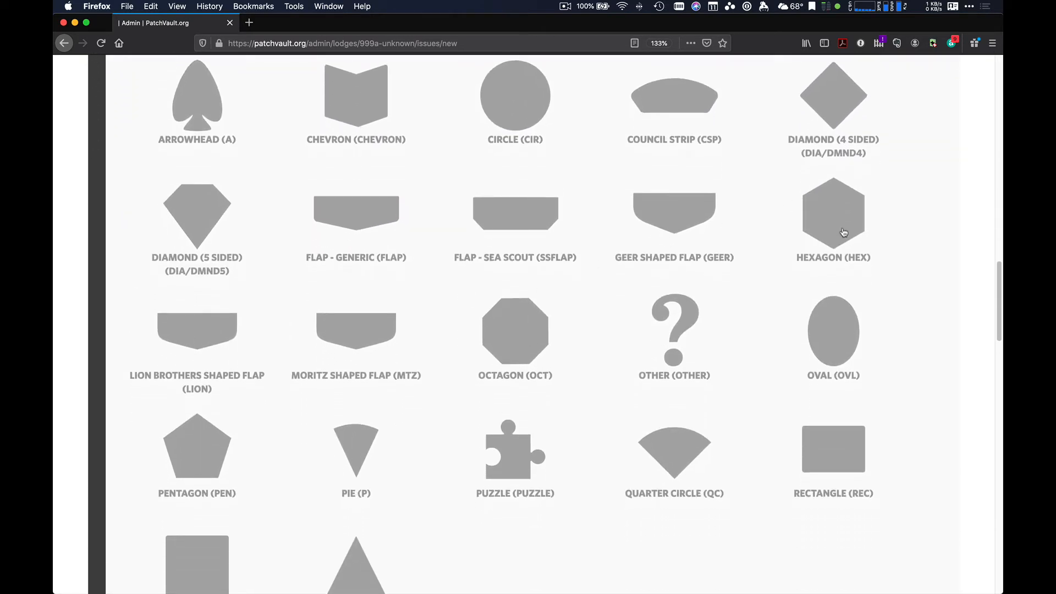
click(838, 231)
scroll(607, 448, down, 8)
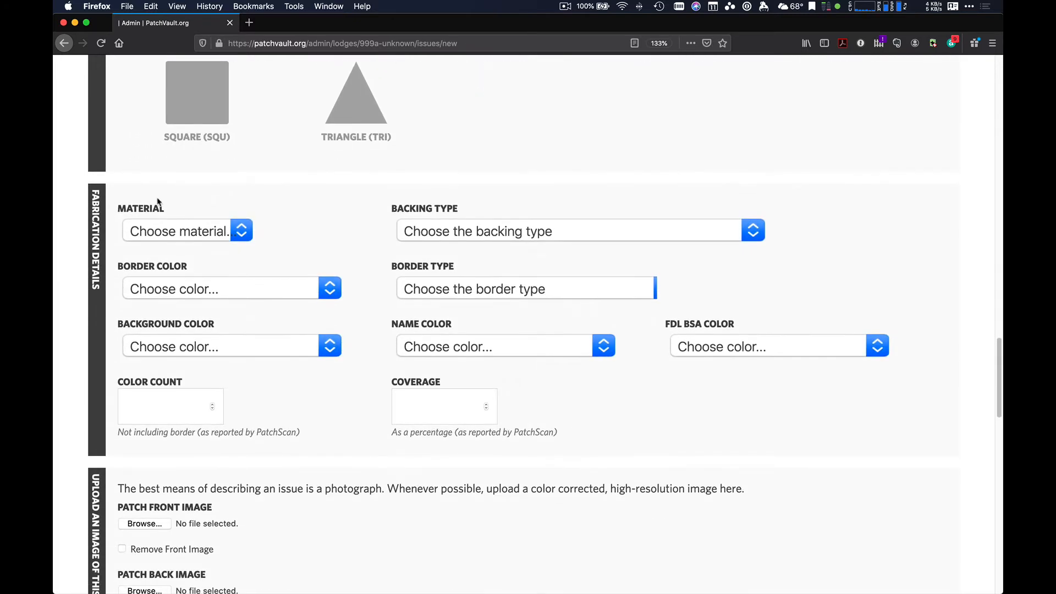
Set the issue's material to Embroidery and its backing type to Plastic Back - Security Backing (BSABACKING).
click(174, 230)
click(219, 354)
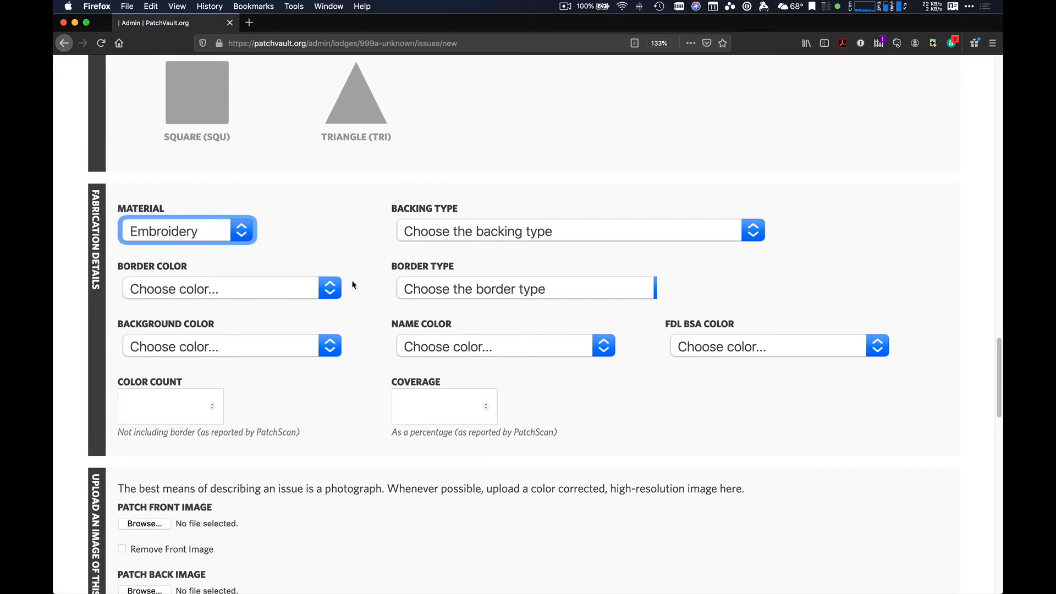
click(474, 232)
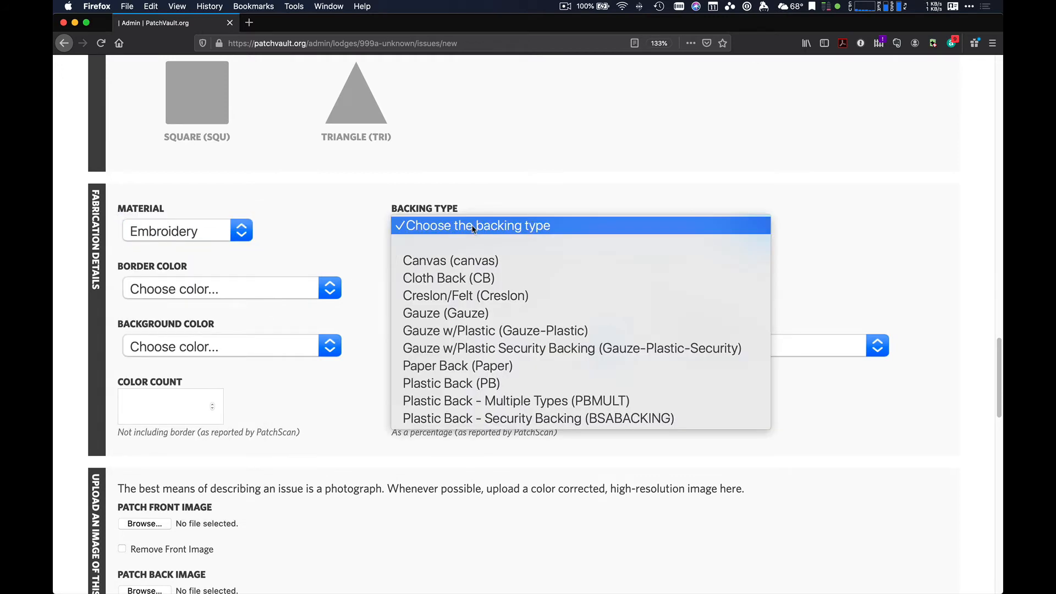
click(513, 419)
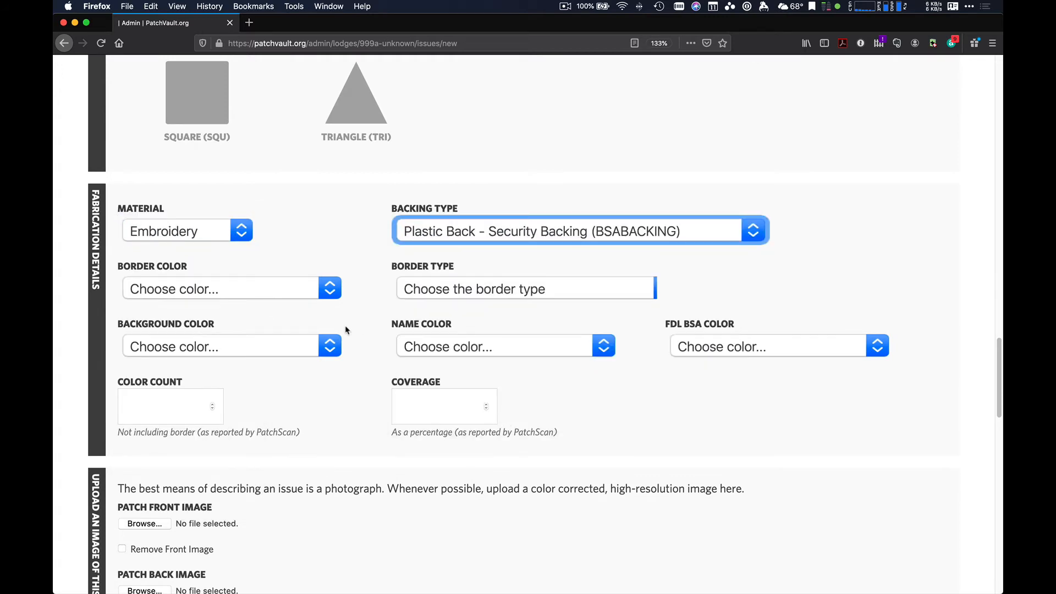
Set the border color to DTQ - dark turquoise and the border type to R - Rolled edge.
click(280, 287)
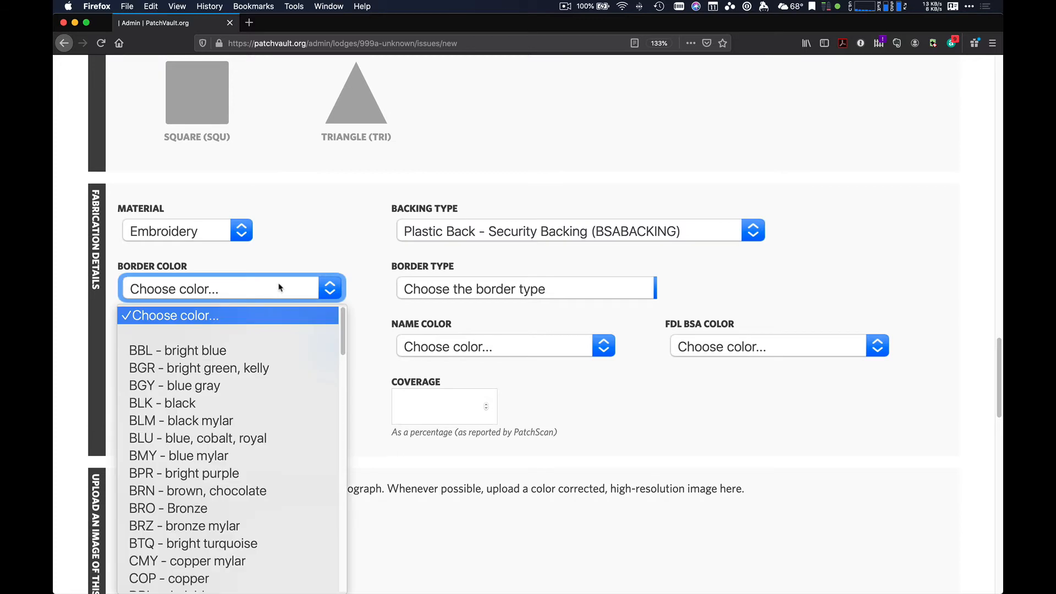
key(d)
key(t)
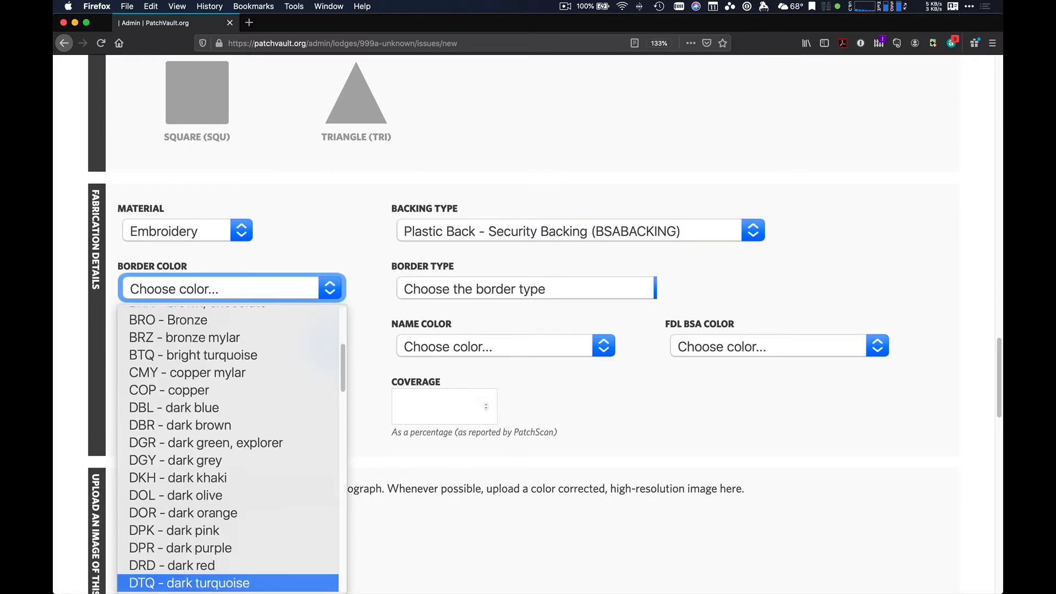
key(Return)
key(Tab)
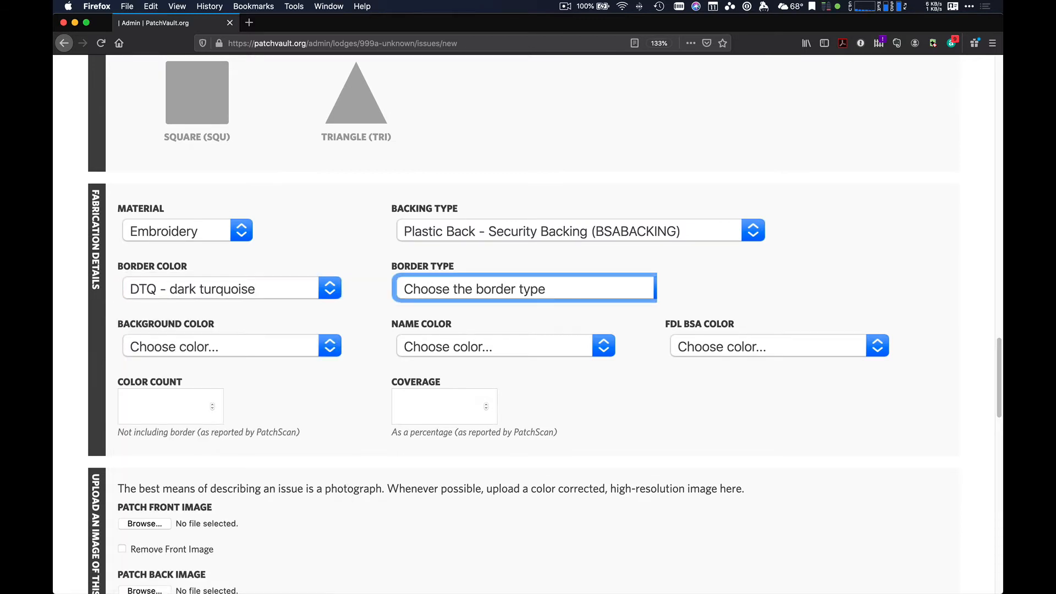
click(584, 289)
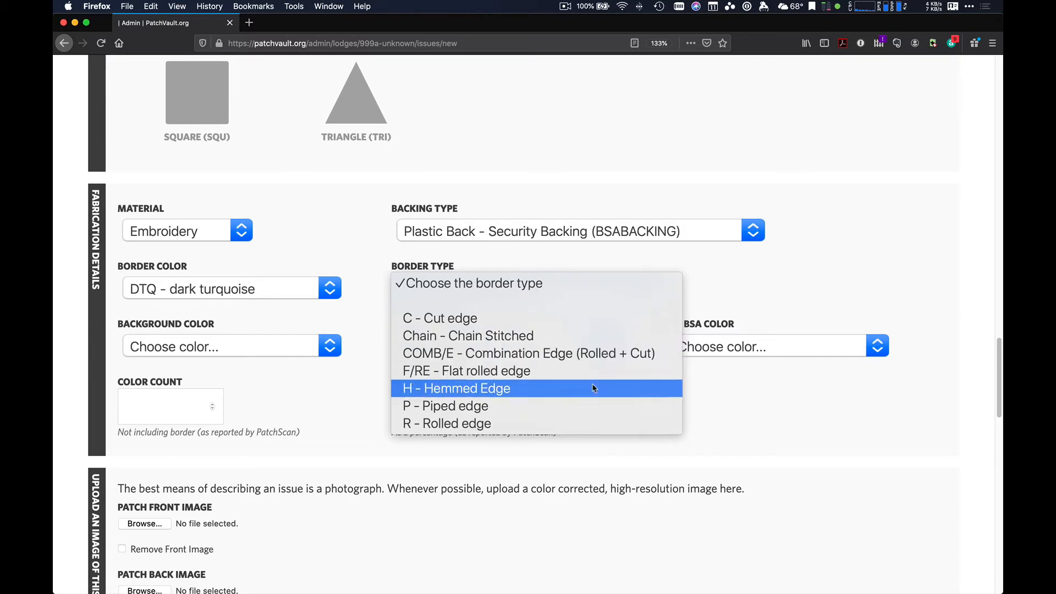
click(591, 426)
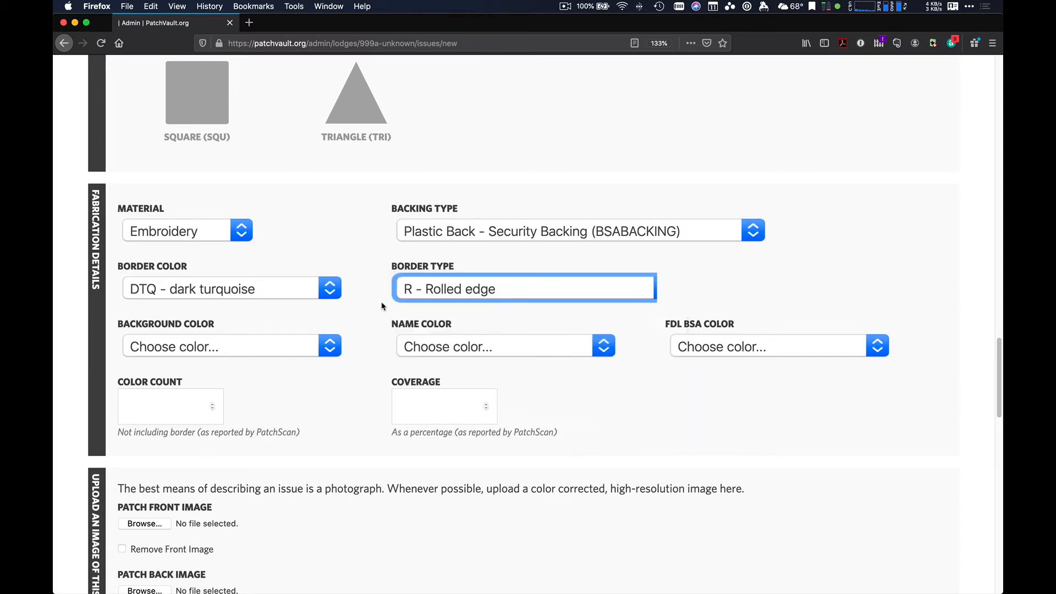
Set the background color to BLU - blue, cobalt, royal and the name color to BLK - black.
click(296, 350)
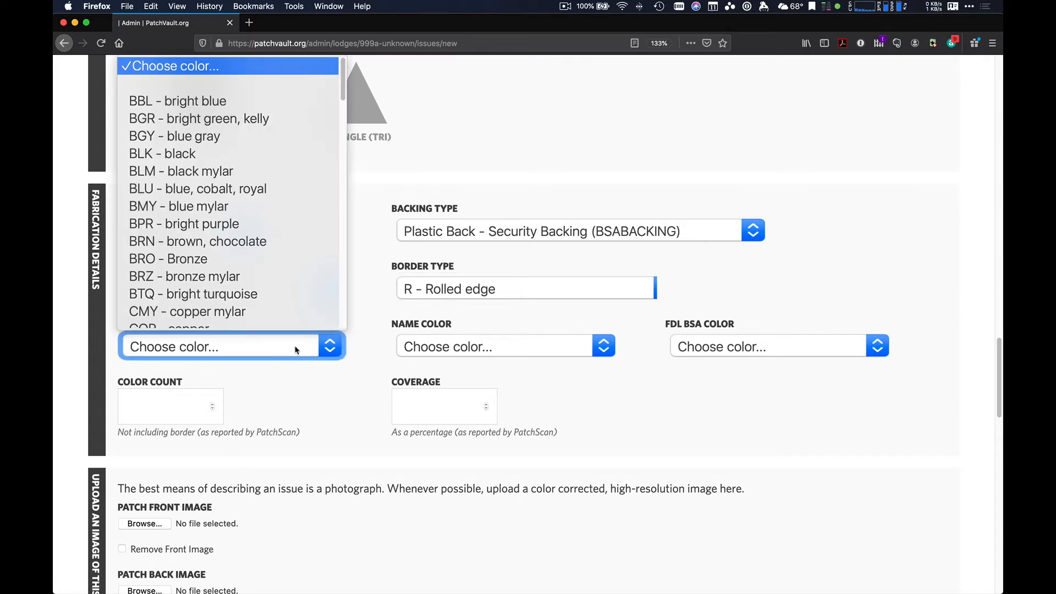
text(blu)
key(Return)
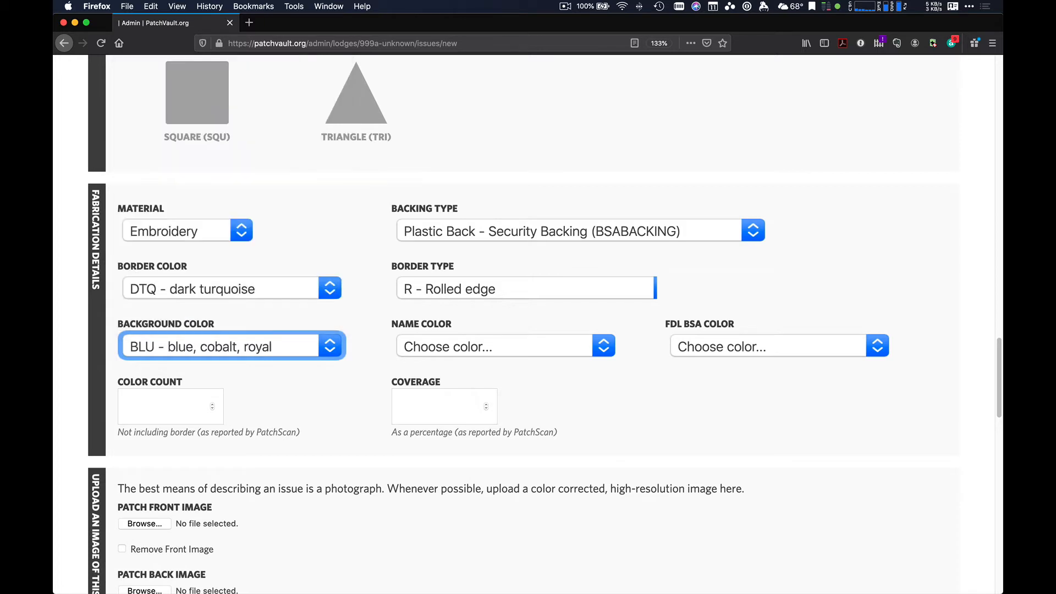
key(Tab)
text(blk)
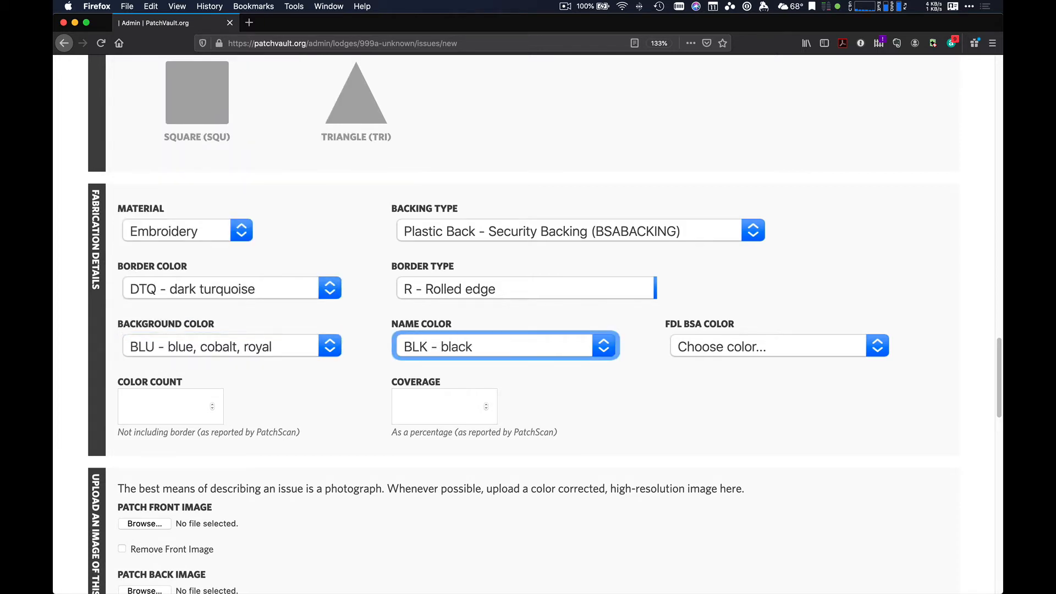
Choose BLU - blue, cobalt, royal as the FDL BSA color.
key(Tab)
text(blk)
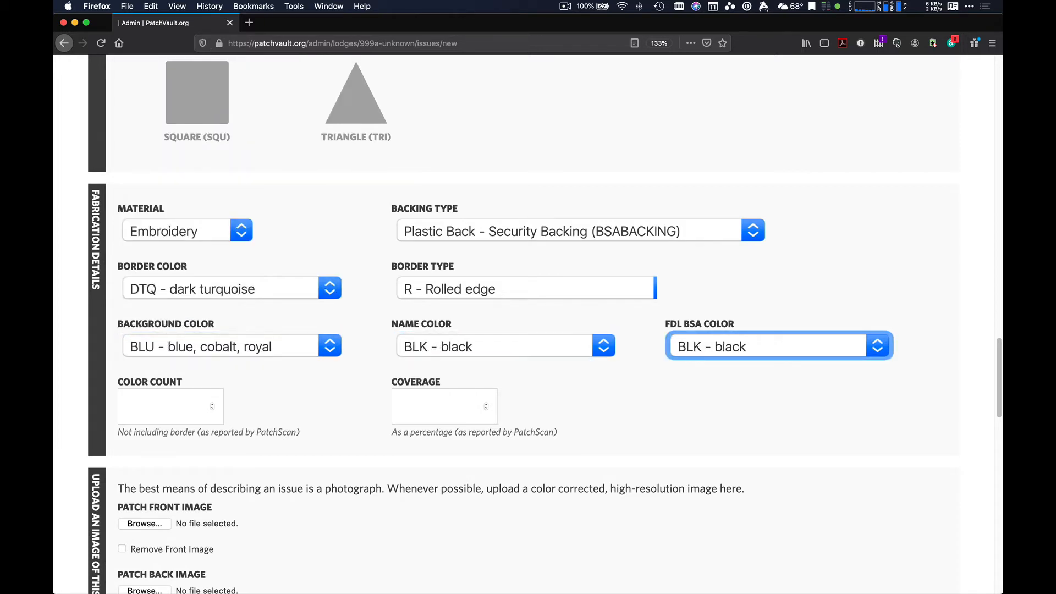
text(blue, cobalt, royal)
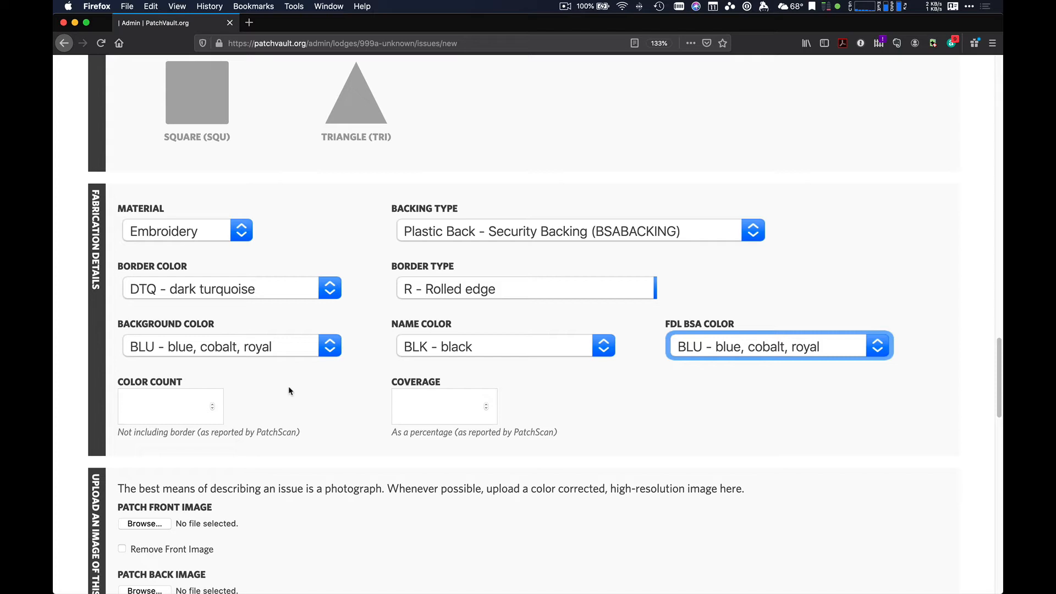
Enter 100 as the coverage percentage in the fabrication details, leaving the color count empty.
key(Tab)
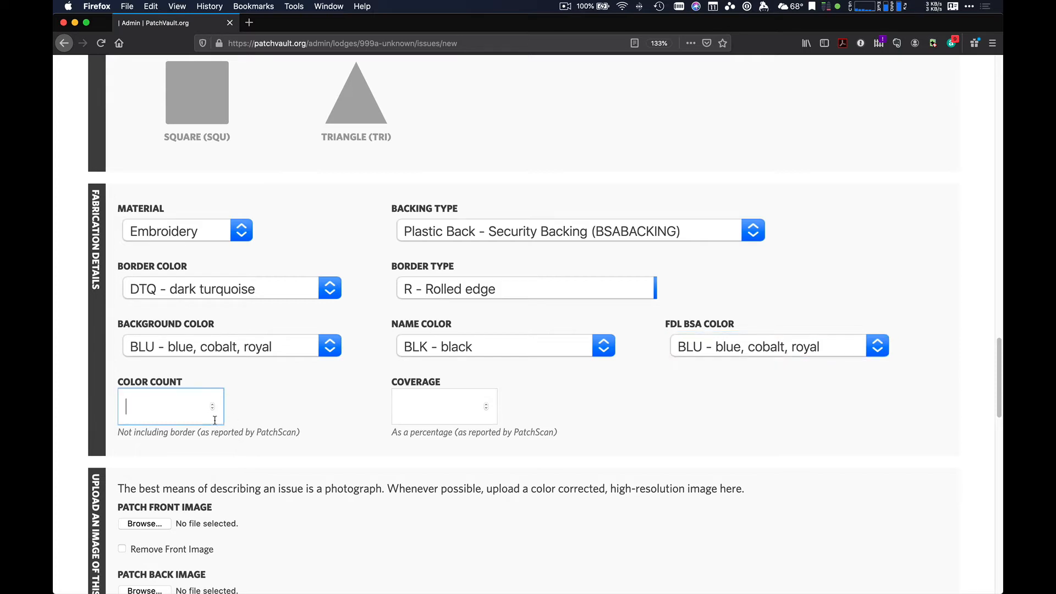
scroll(216, 423, down, 4)
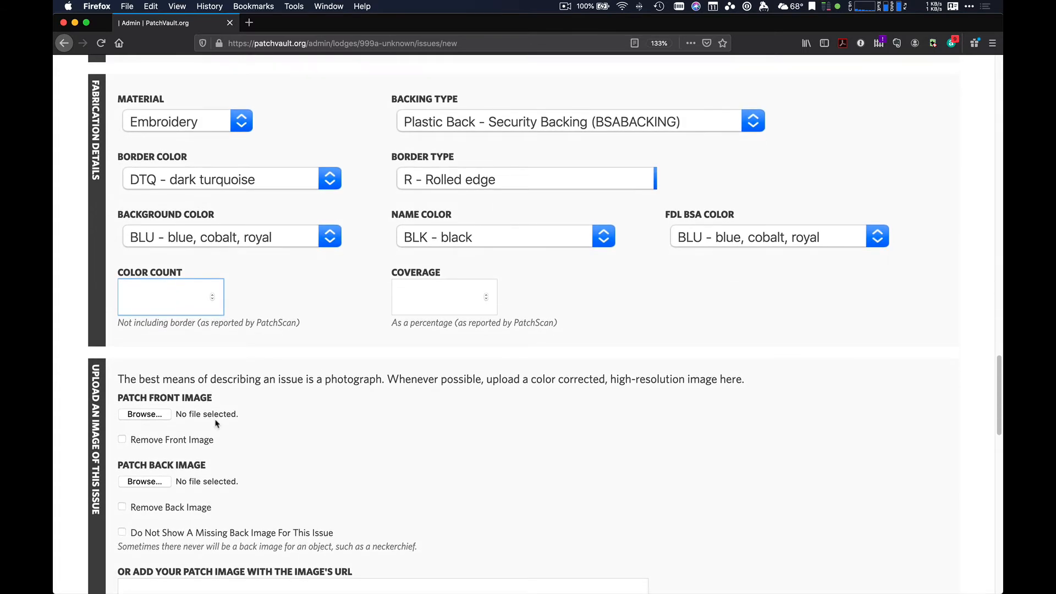
click(495, 302)
text(1)
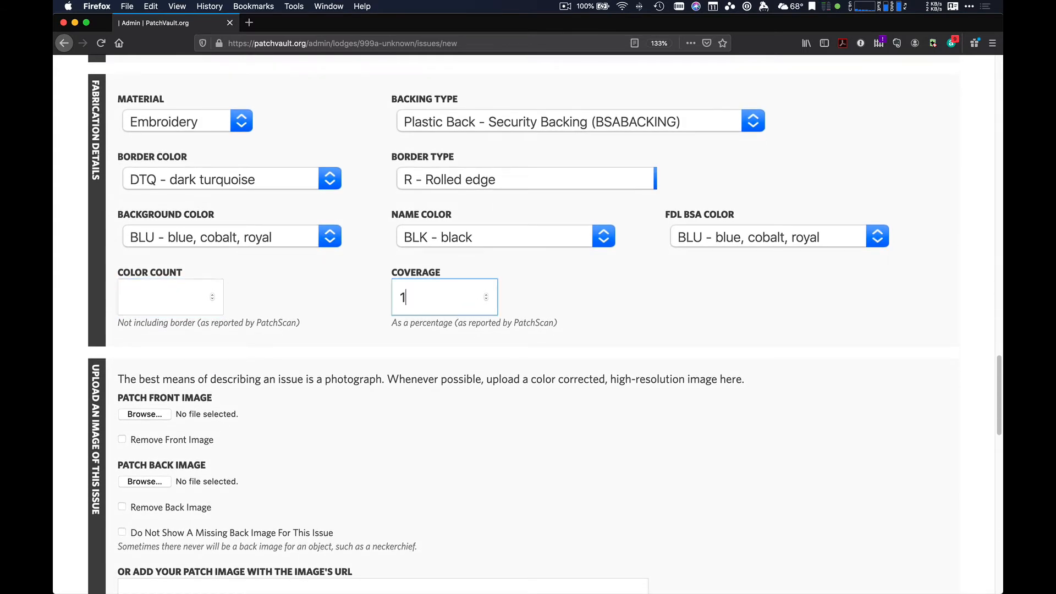
text(00)
Attach 258a_eX2020-1_front.png from the 258a_issues folder as the patch front image, previewing the picture before choosing it.
scroll(327, 410, down, 4)
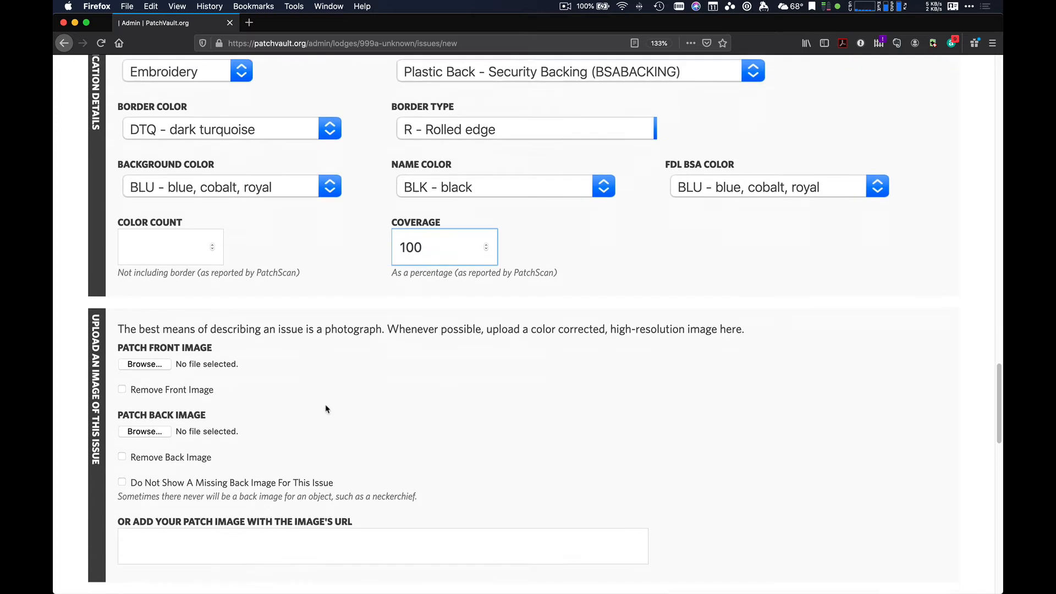
click(153, 306)
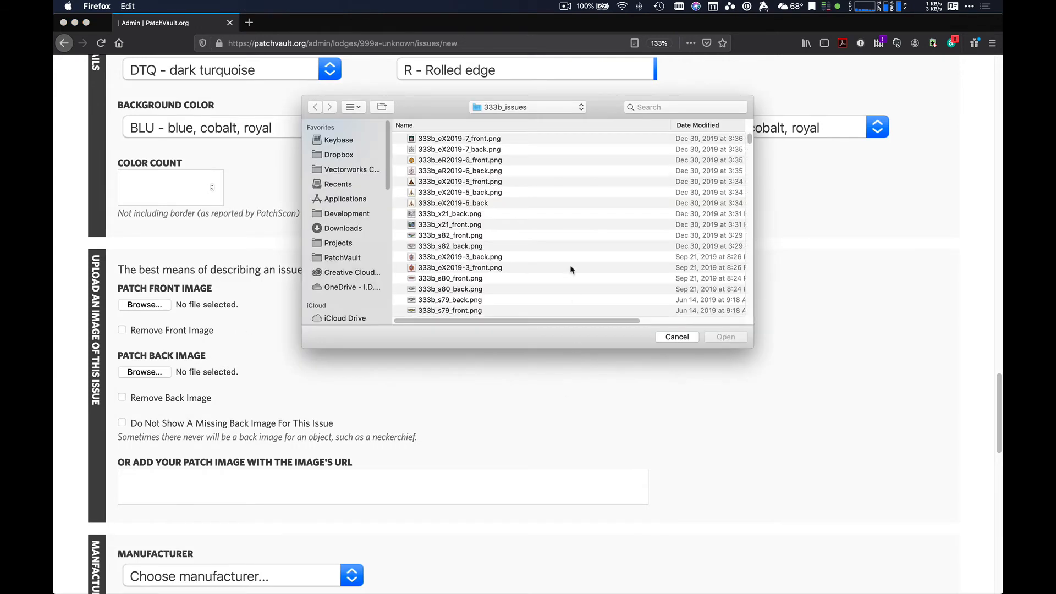
click(542, 110)
click(544, 117)
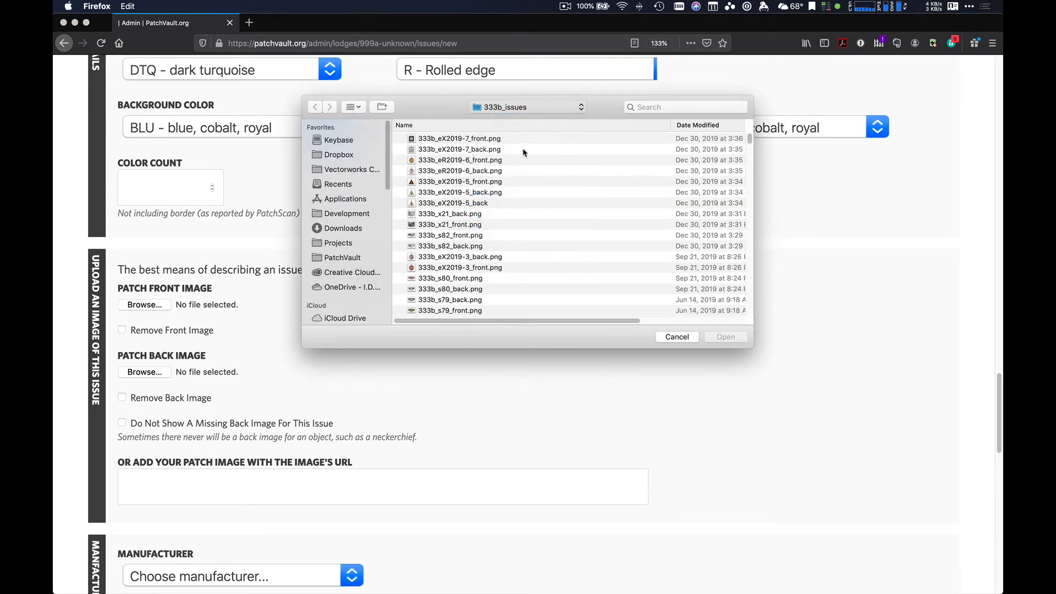
double_click(456, 161)
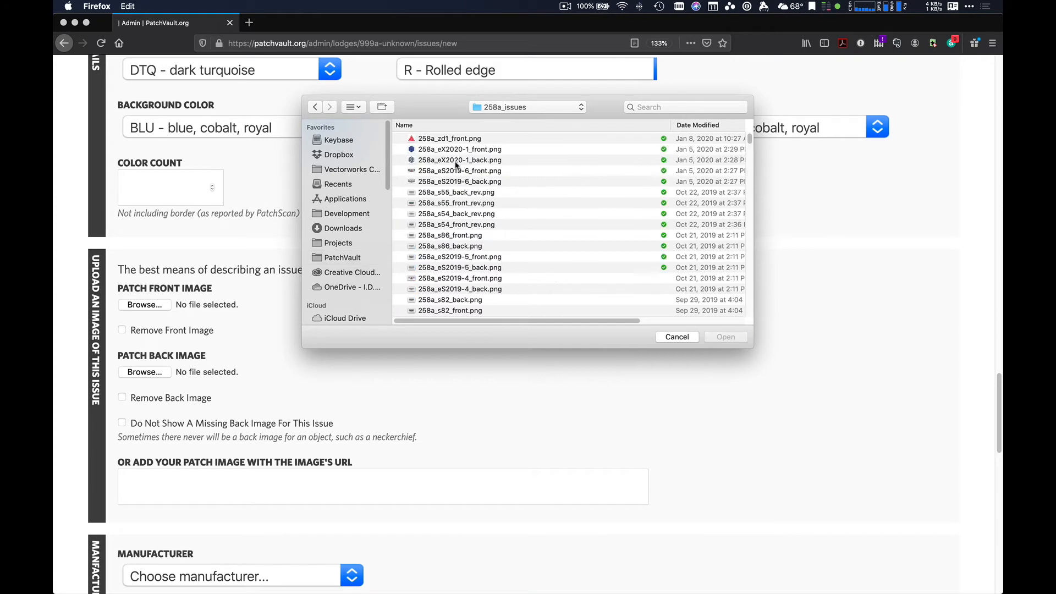
click(510, 153)
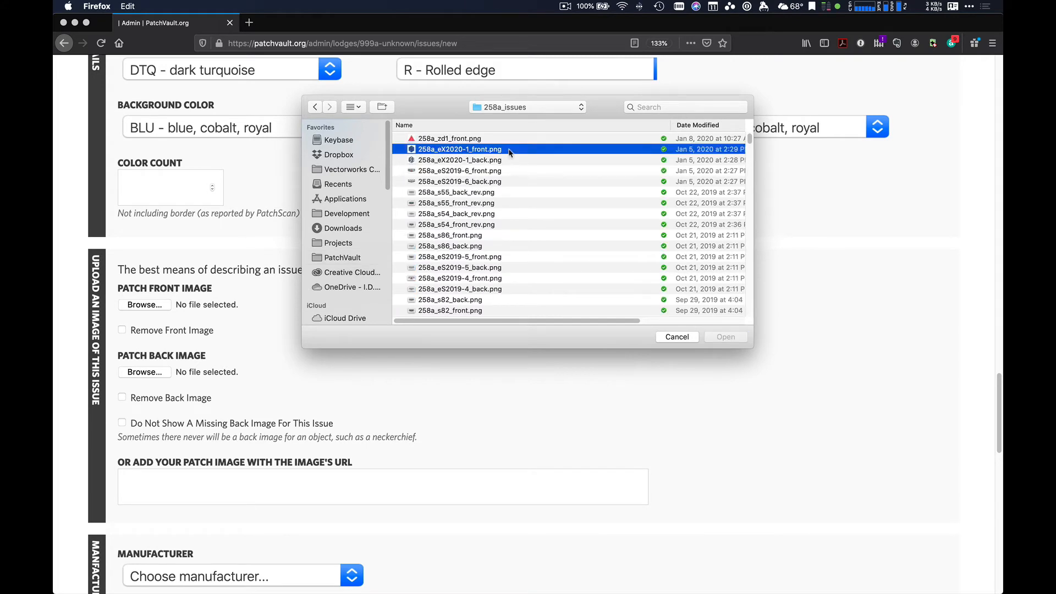
key(space)
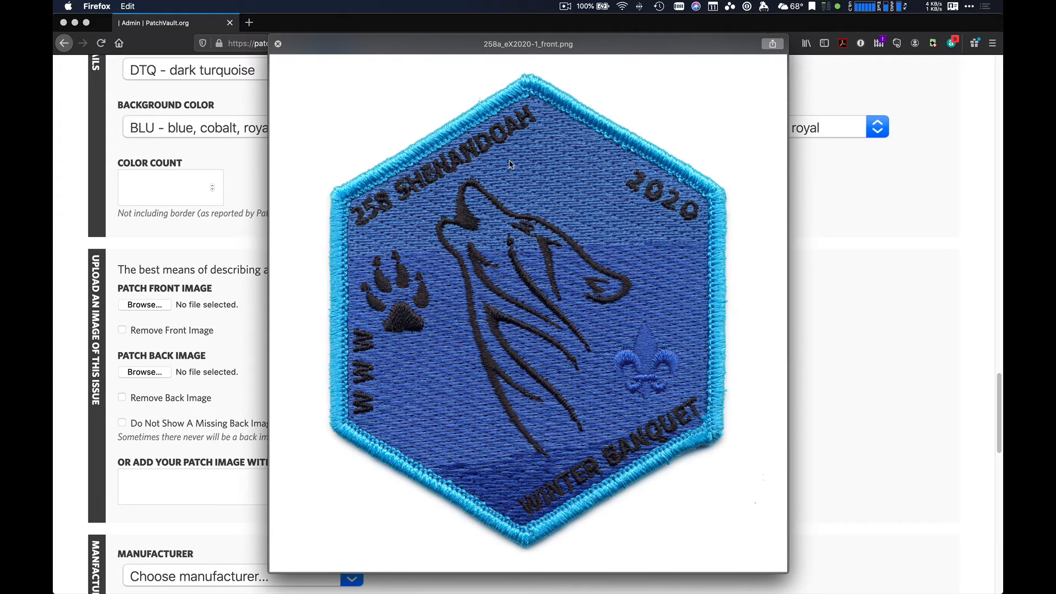
key(space)
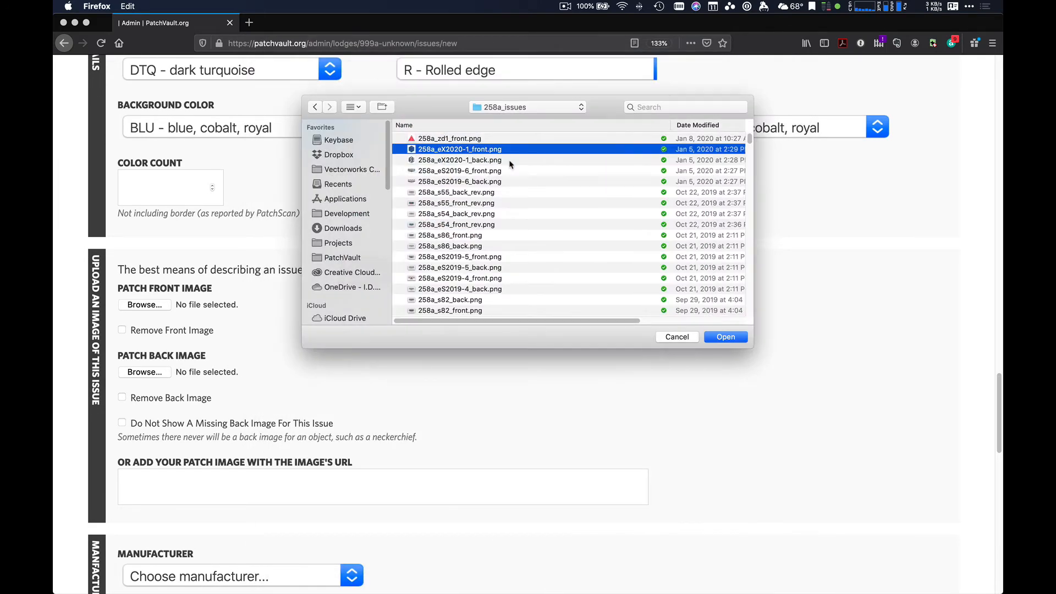
click(726, 336)
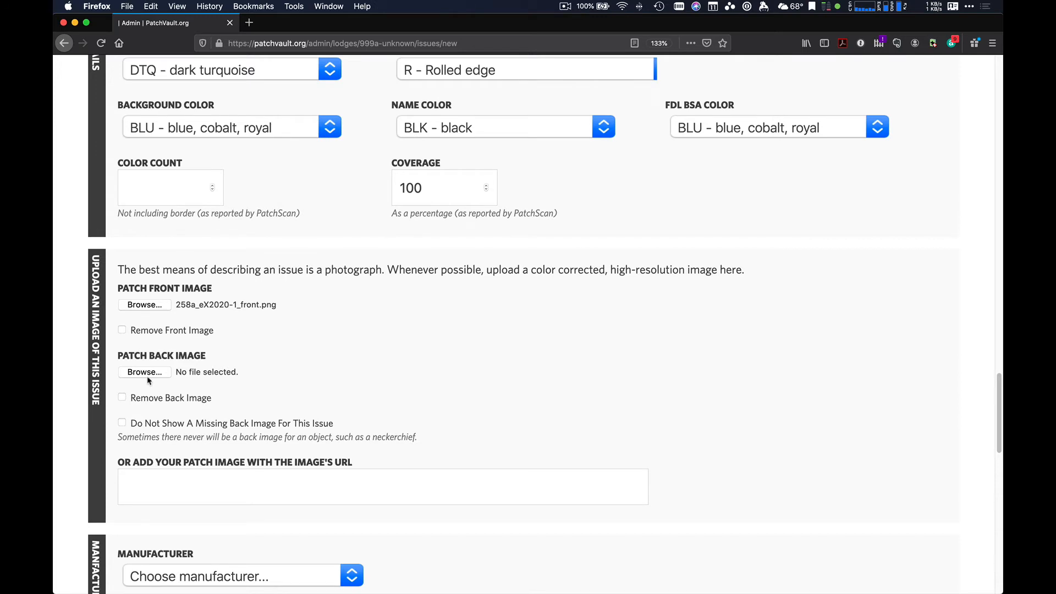
Attach 258a_eX2020-1_back.png from the 258a_issues folder as the patch back image.
click(146, 374)
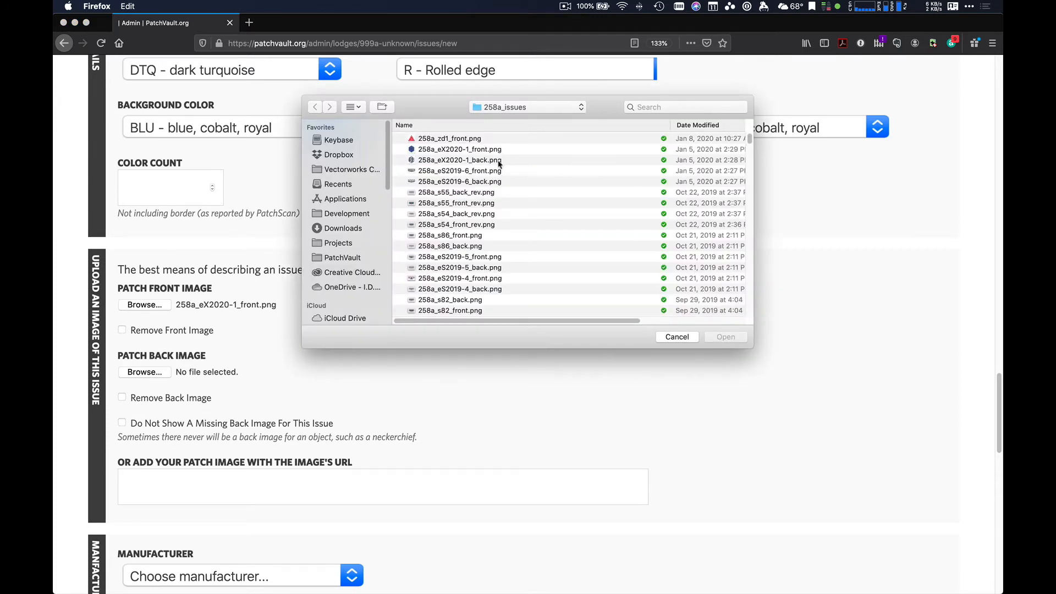
click(499, 160)
click(736, 340)
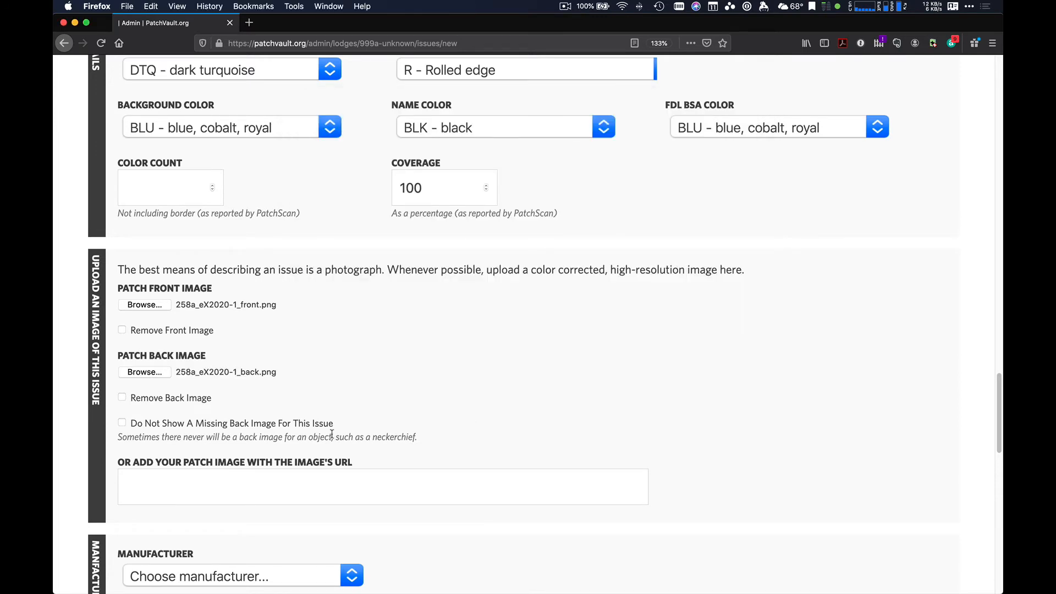
Choose The Moritz Embroidery Works, Inc. as the manufacturer of the issue.
scroll(332, 434, down, 4)
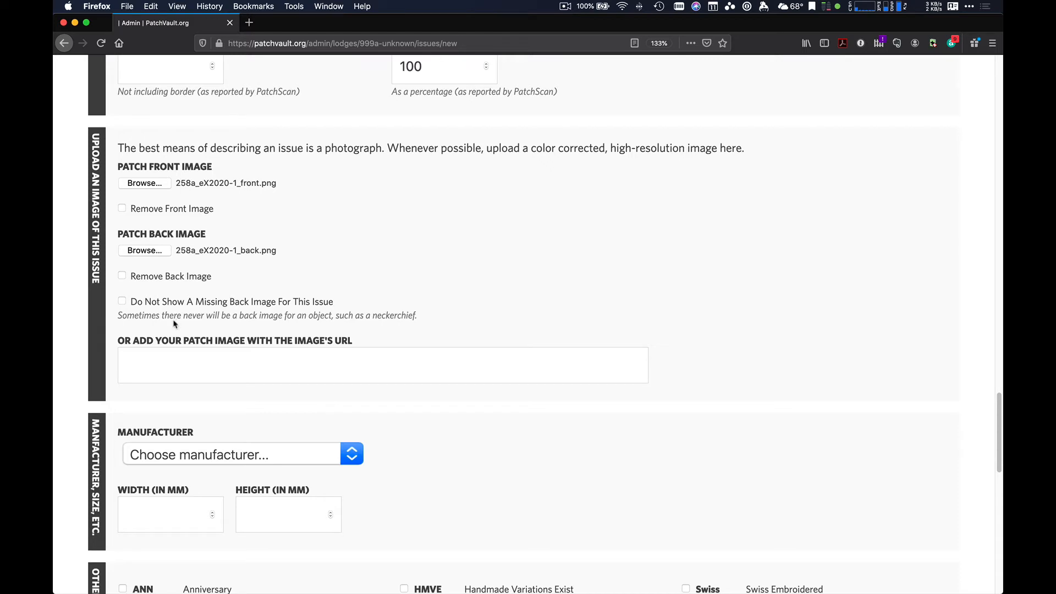
click(122, 301)
scroll(401, 347, down, 5)
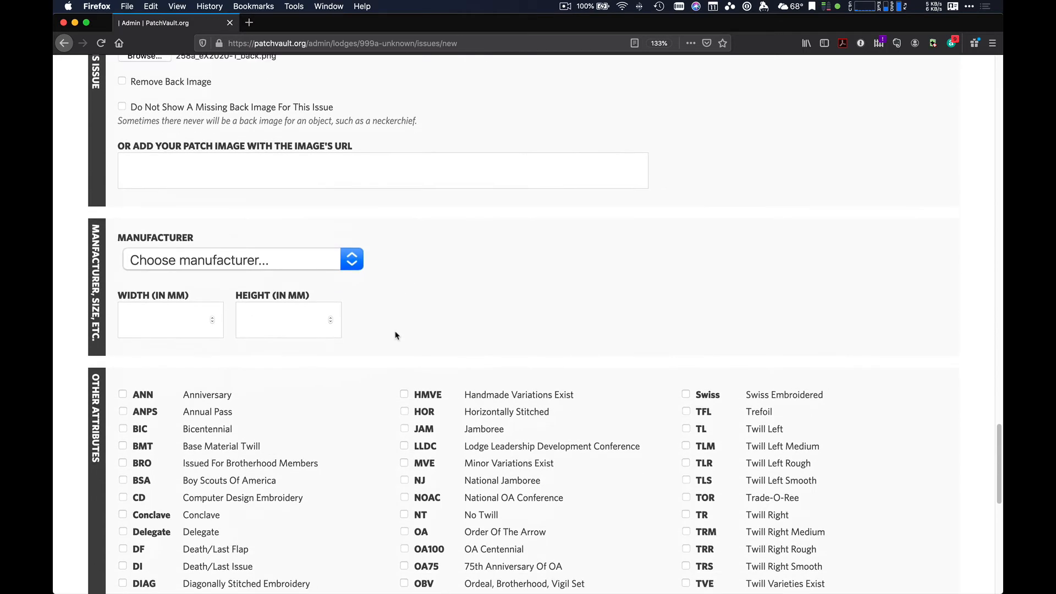
click(319, 263)
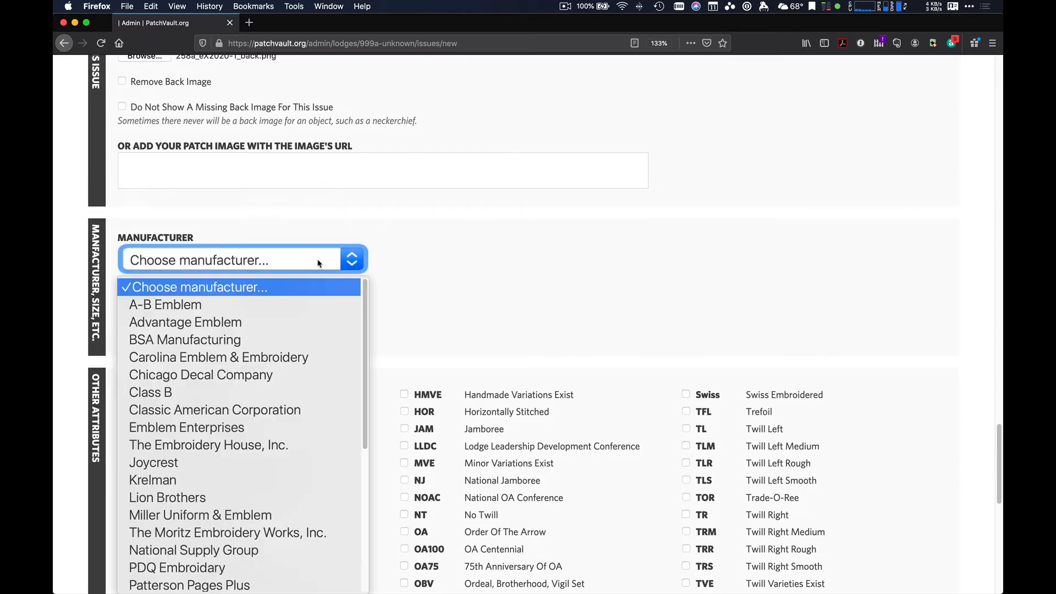
click(341, 532)
Review the full list of available manufacturers and the other attributes offered on the new issue form.
scroll(427, 315, down, 3)
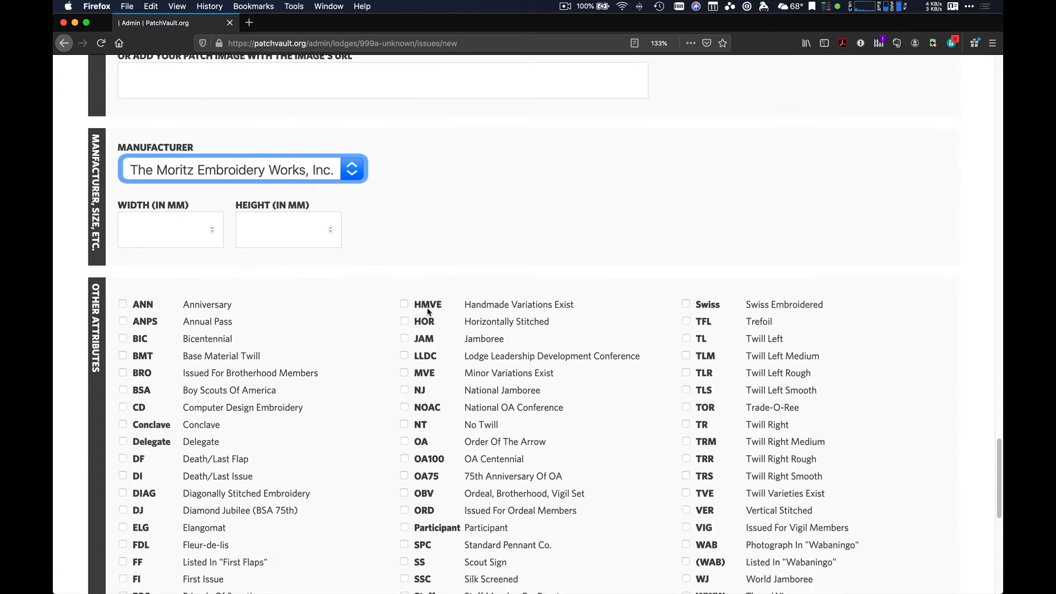
click(341, 137)
scroll(215, 385, down, 5)
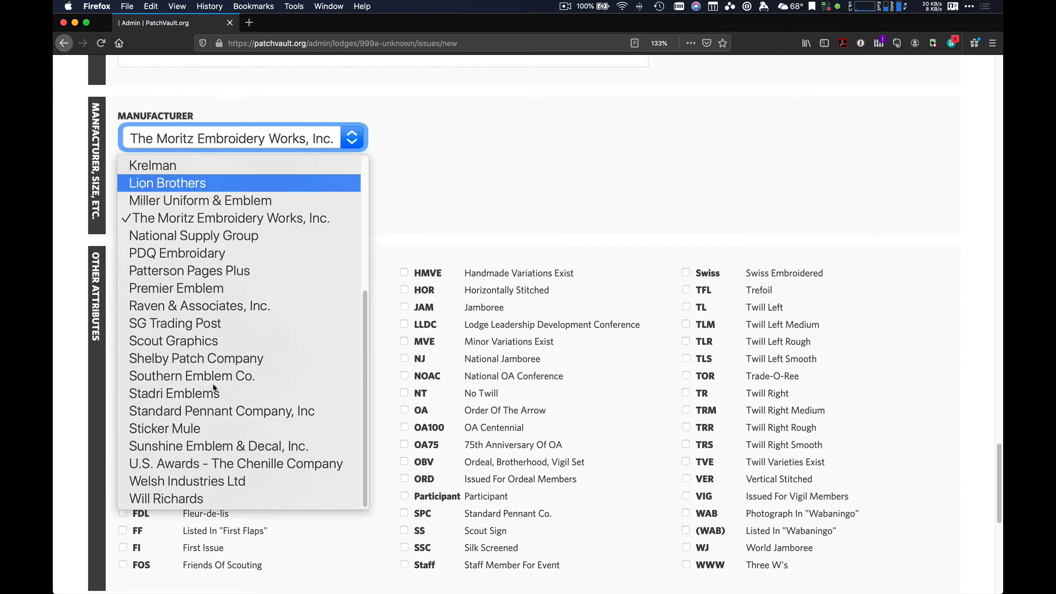
scroll(214, 388, up, 5)
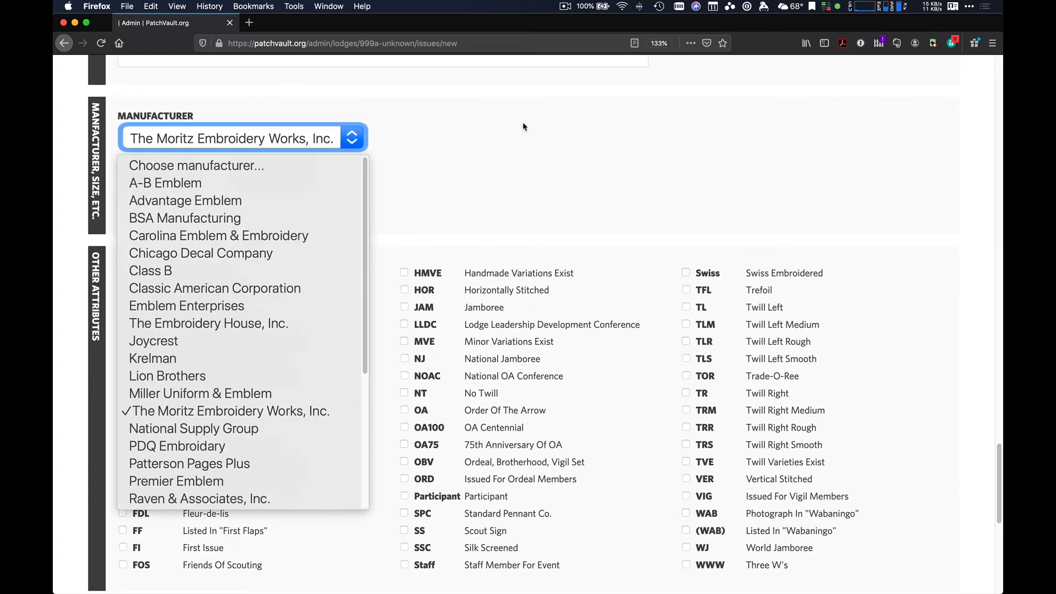
click(500, 165)
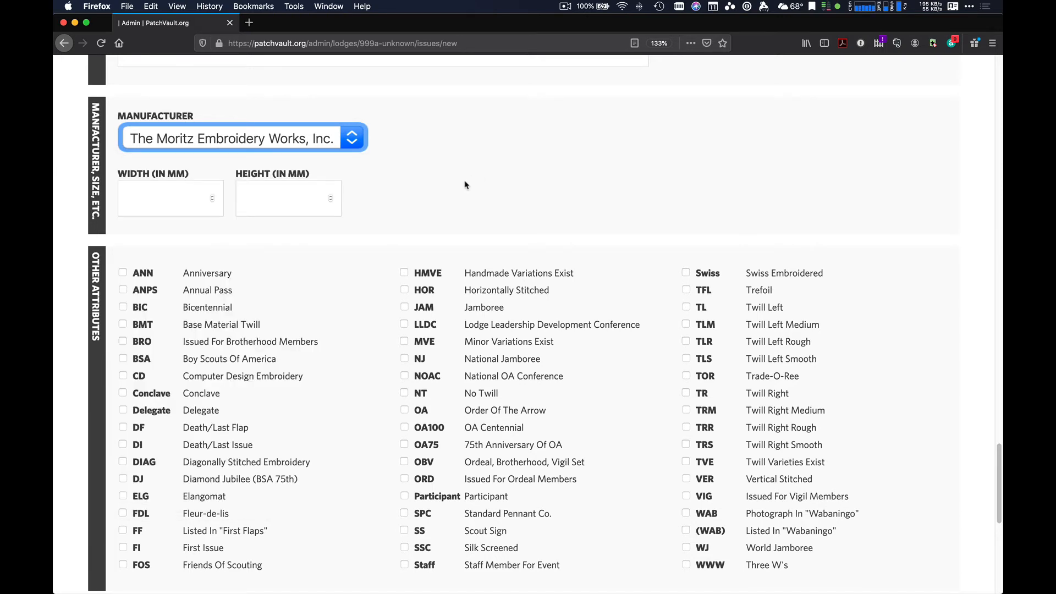
scroll(308, 172, down, 2)
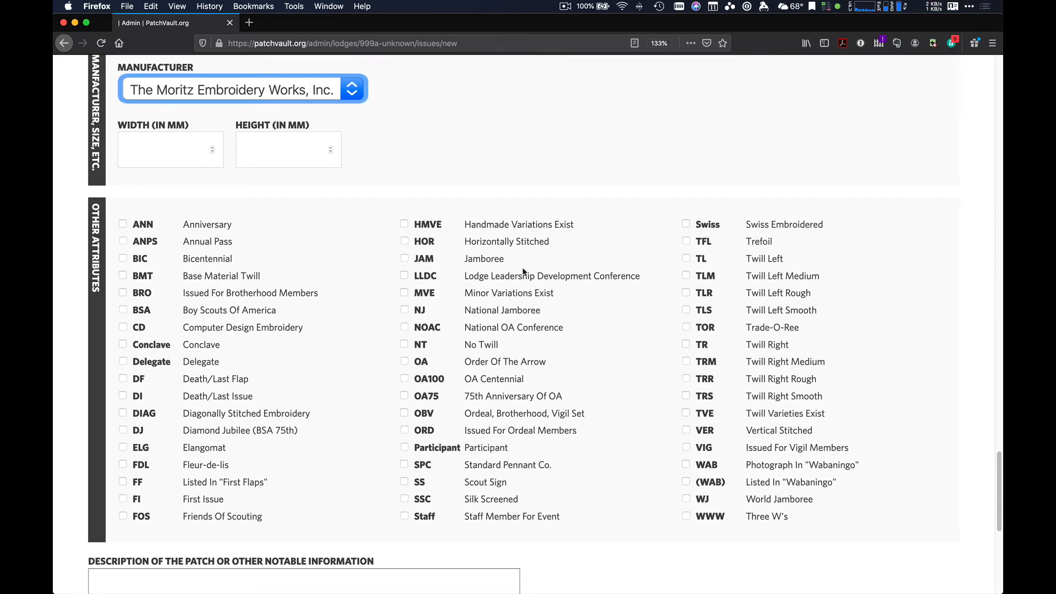
scroll(522, 272, down, 5)
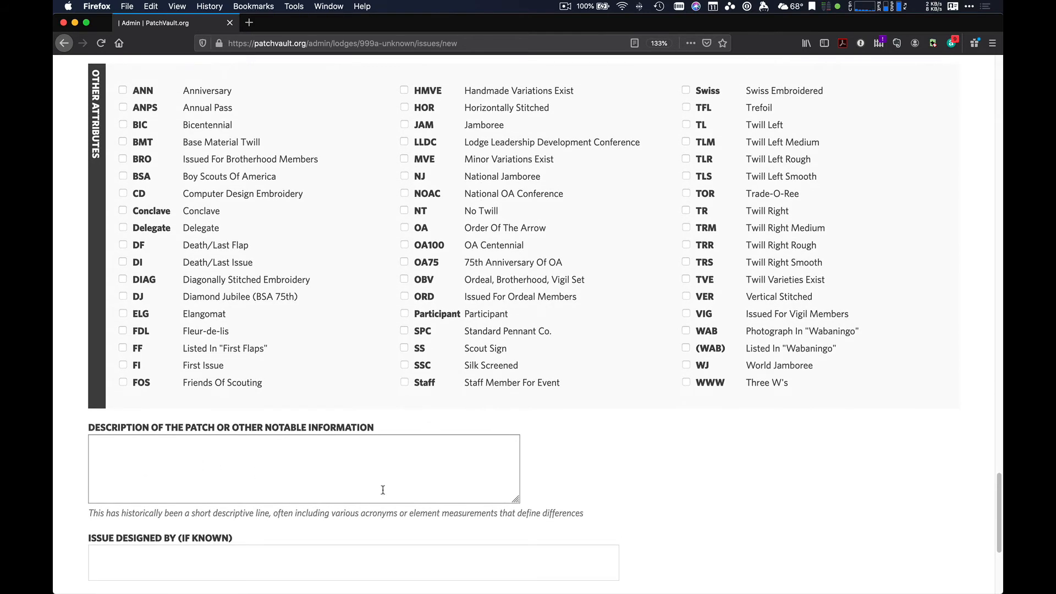
Mark the new issue with the FDL (Fleur-de-lis) attribute.
click(250, 447)
click(685, 440)
click(141, 333)
scroll(729, 264, up, 1)
scroll(729, 264, up, 2)
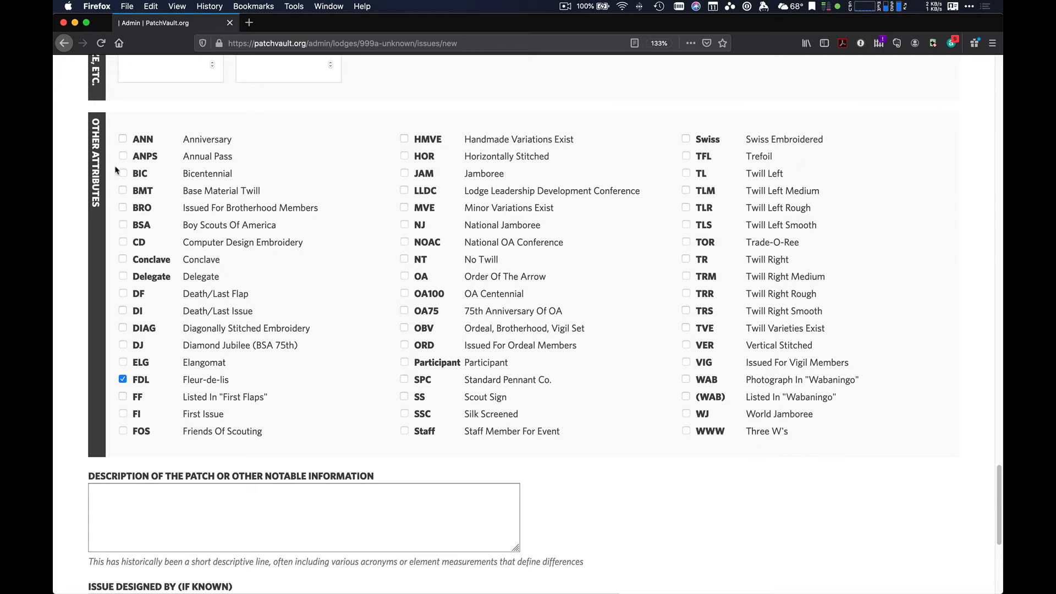
Enter "2020 Holiday Banquet" as the patch description and create the issue with designer and history left blank.
click(331, 495)
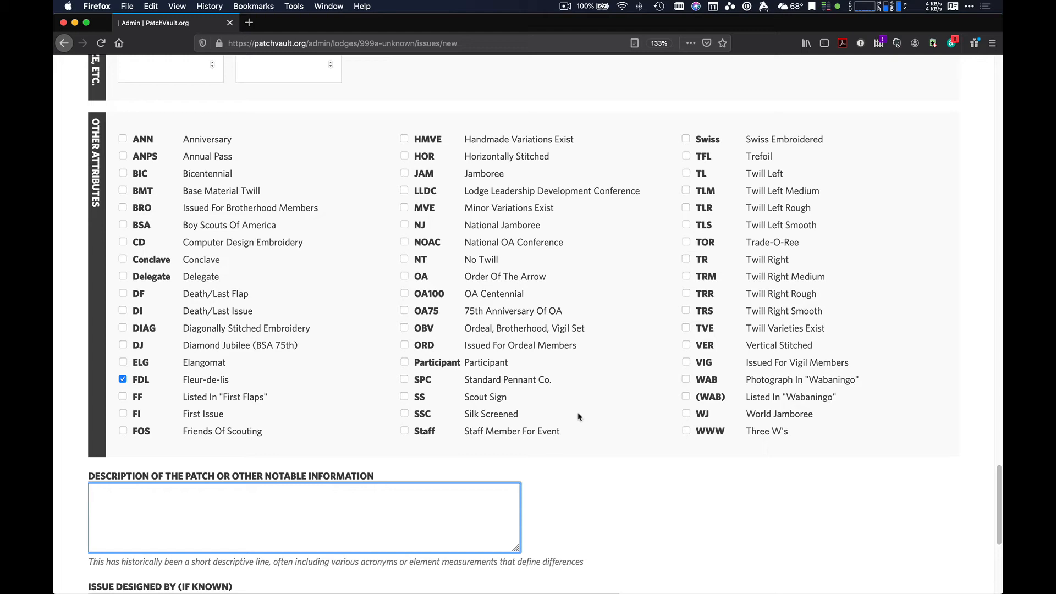
scroll(567, 471, down, 1)
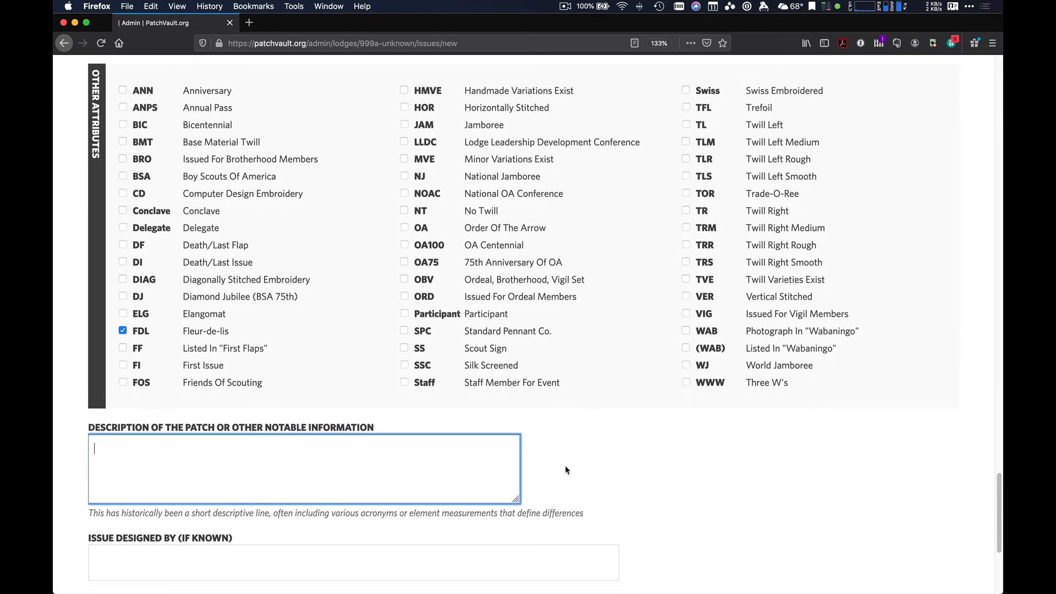
scroll(572, 453, down, 3)
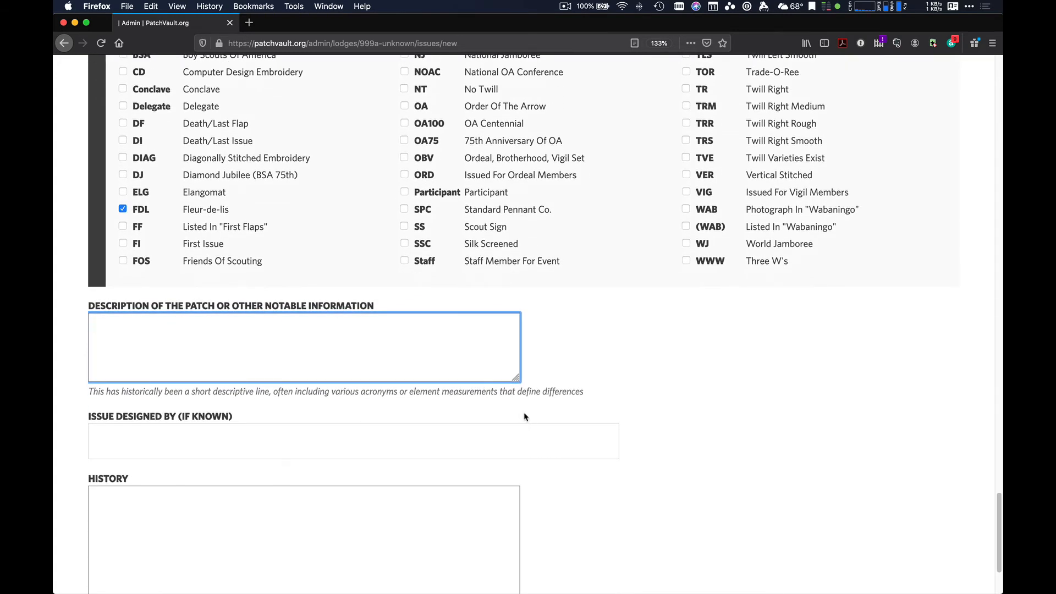
text(2020 Holiday Banquet)
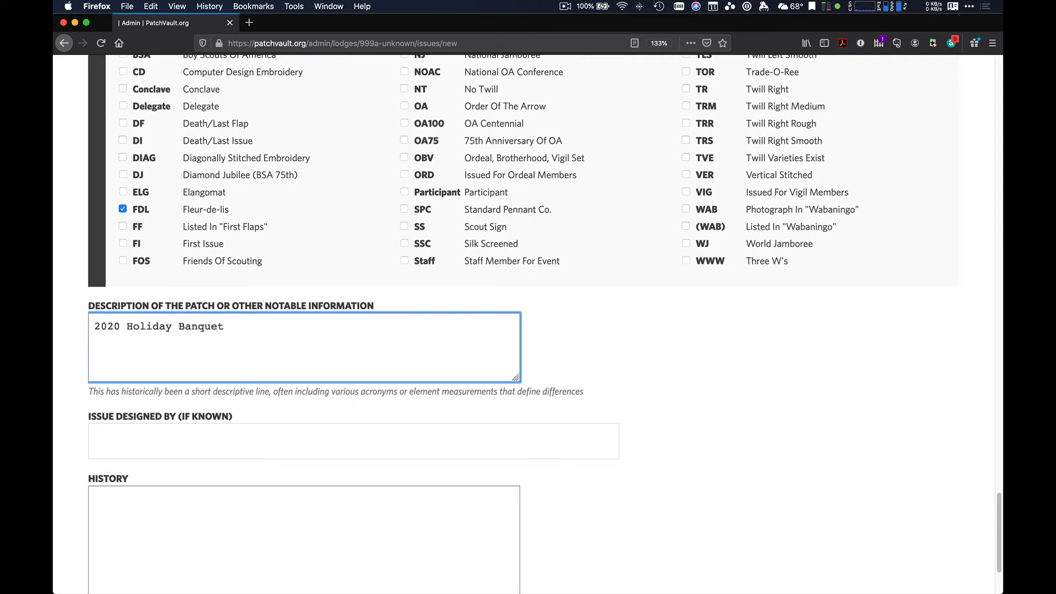
key(Tab)
scroll(525, 413, down, 5)
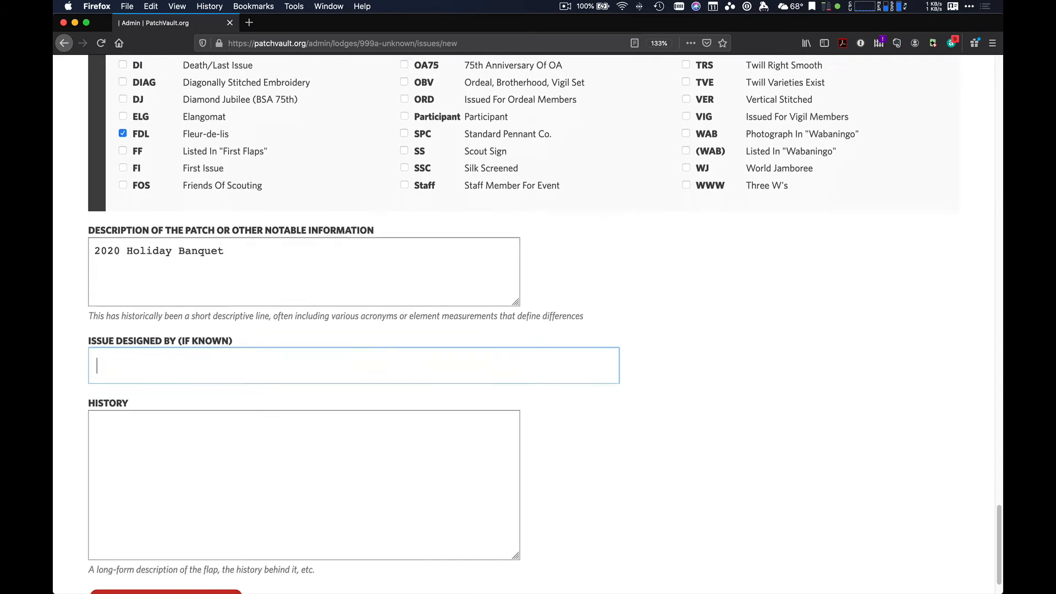
click(493, 396)
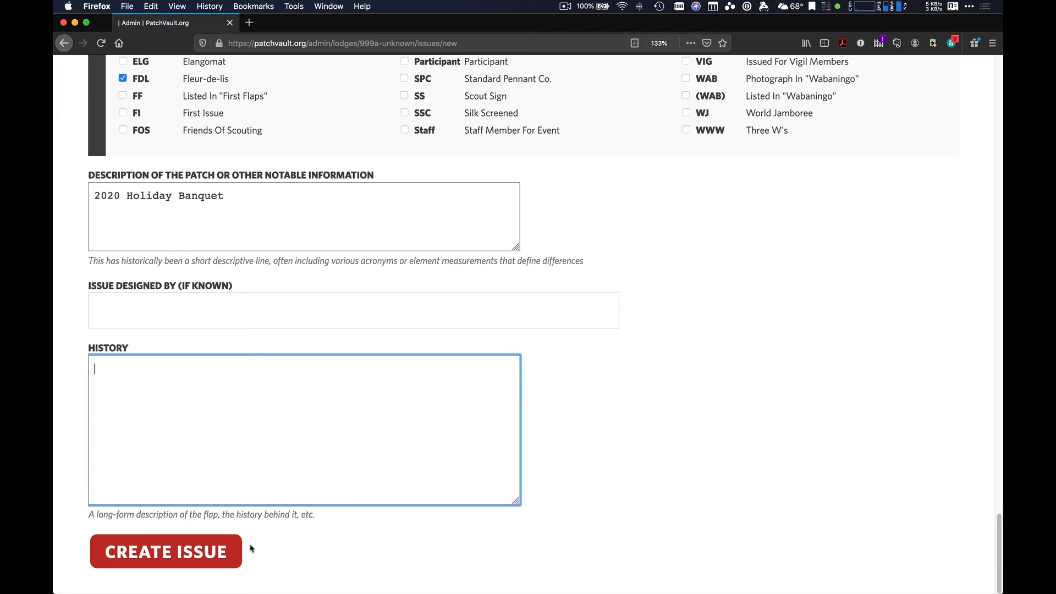
click(203, 559)
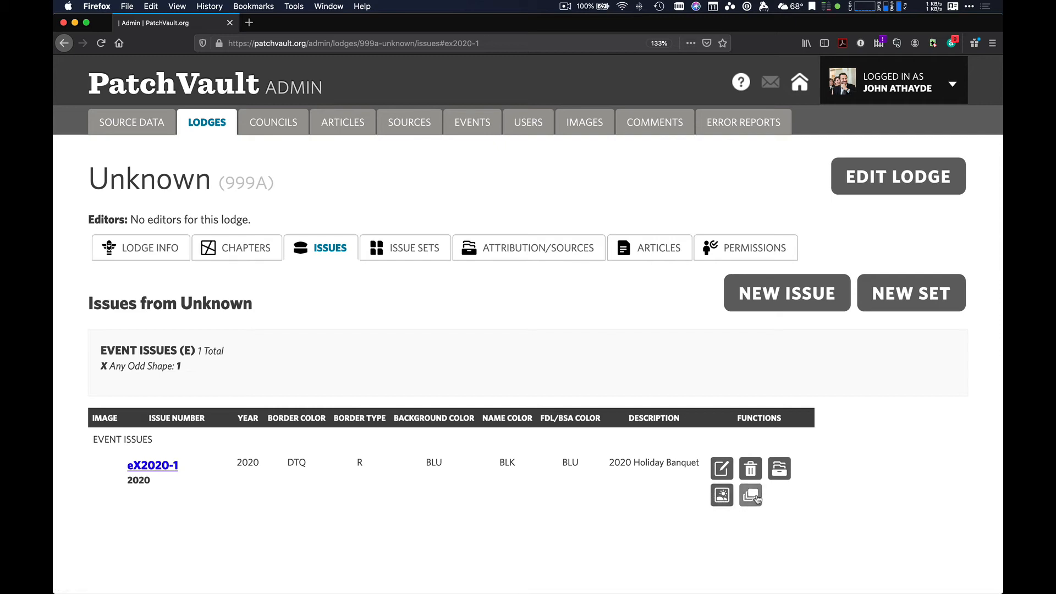
Open the form for adding an additional image to issue eX2020-1 and review its detail options.
click(721, 495)
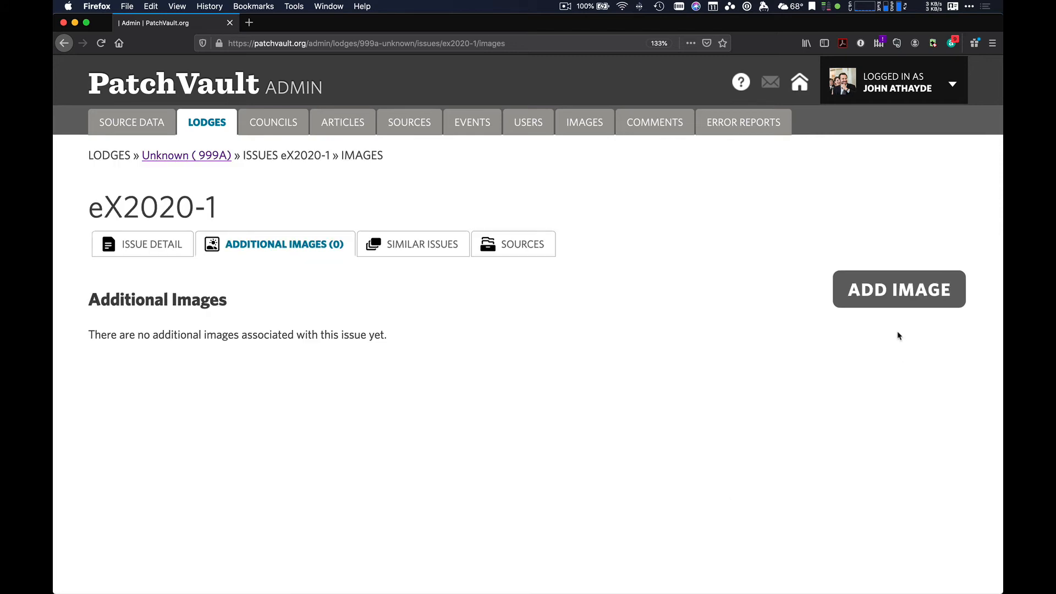
click(903, 291)
scroll(327, 333, down, 5)
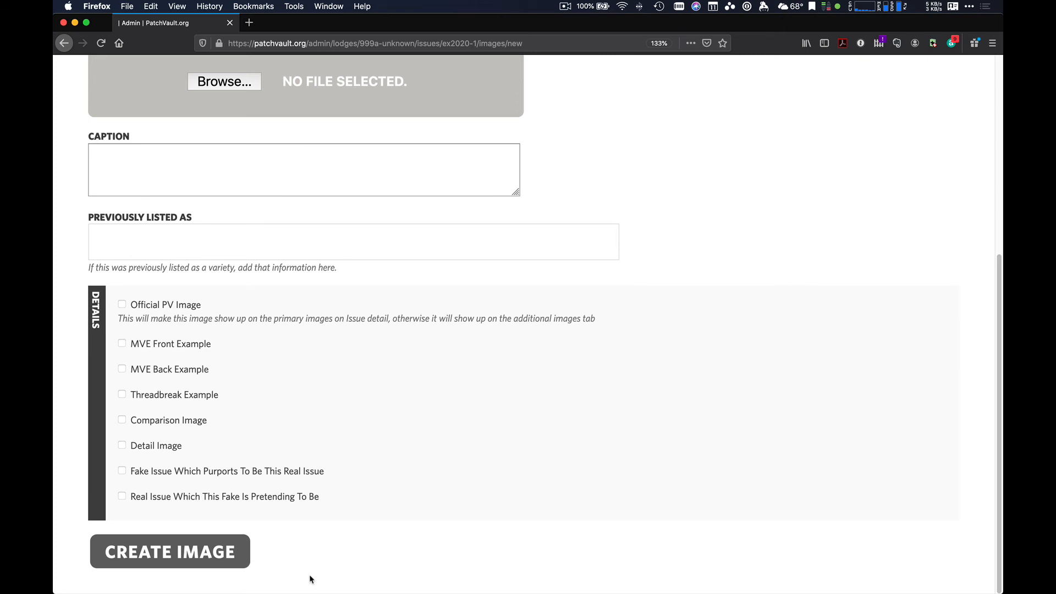
Open patchvault.org/lodges/333b-wahunsenakah/issues/s16 in a new browser tab and examine its alternate images.
key(super+t)
text(pathc)
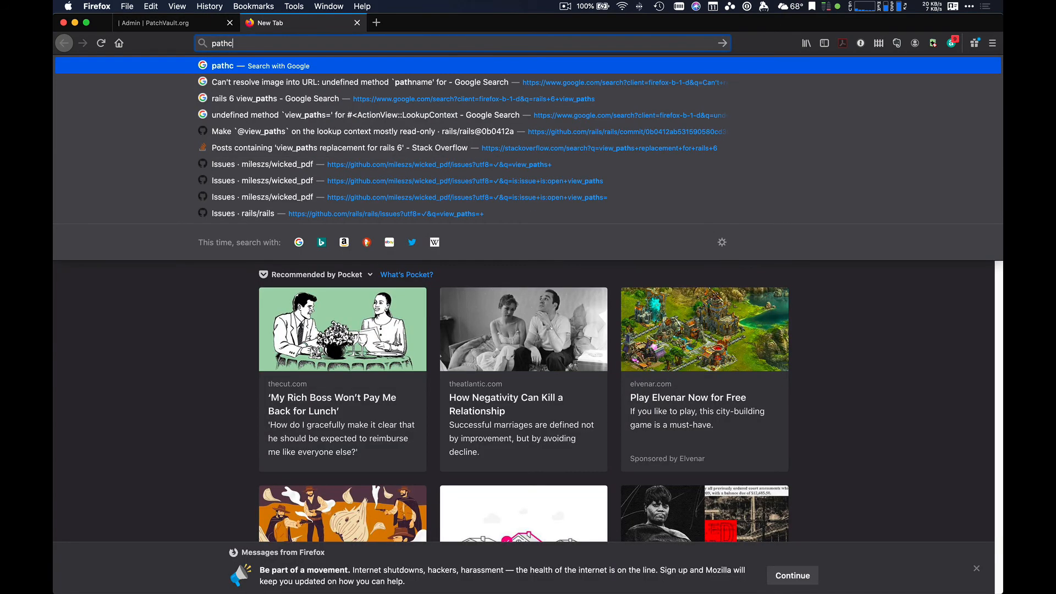
key(BackSpace)
key(BackSpace)
text(chvault.org/)
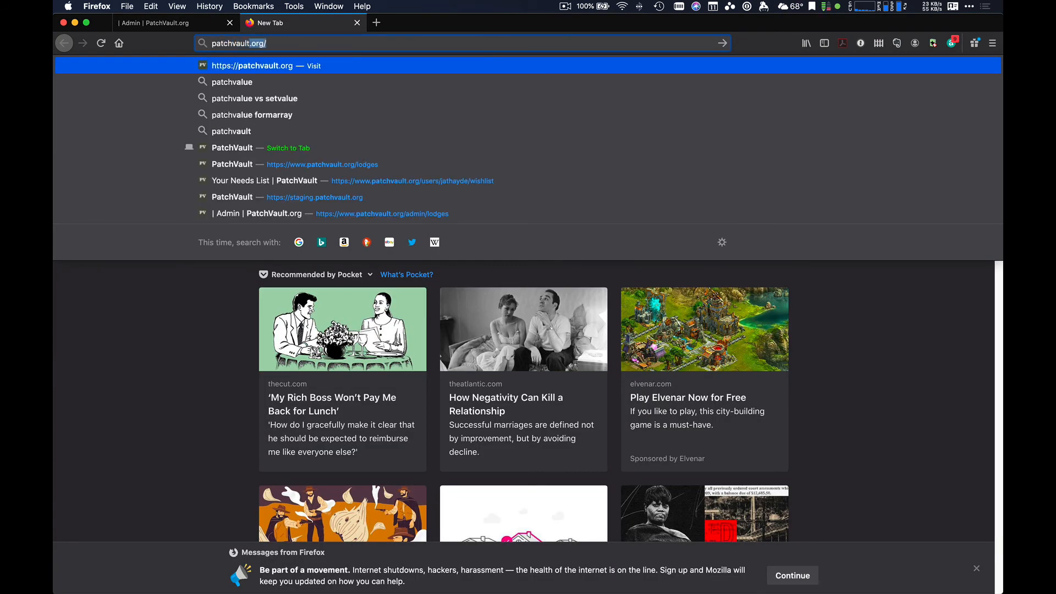
text(lodge)
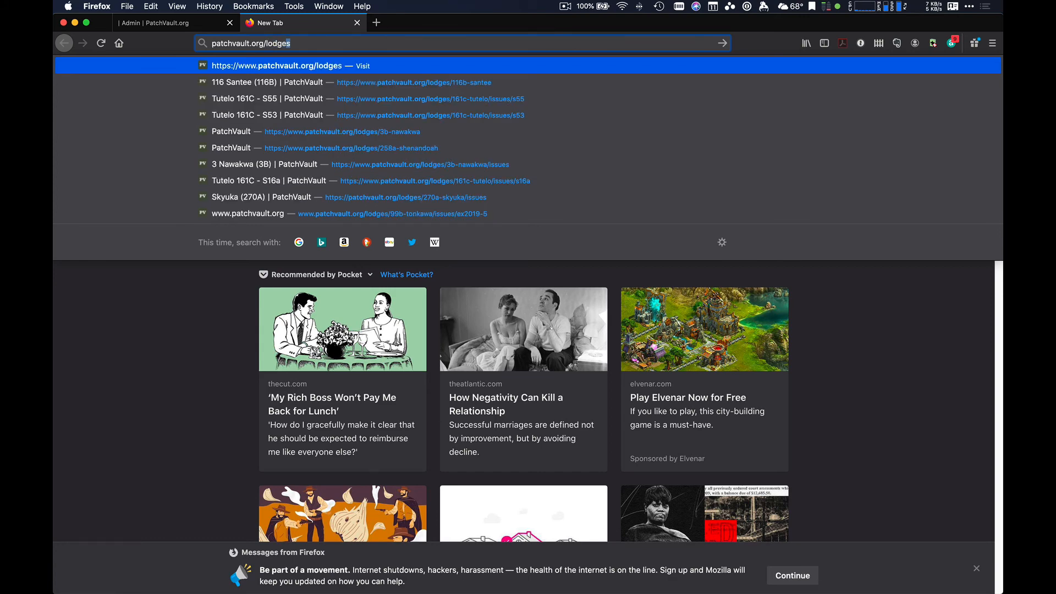
text(s/333)
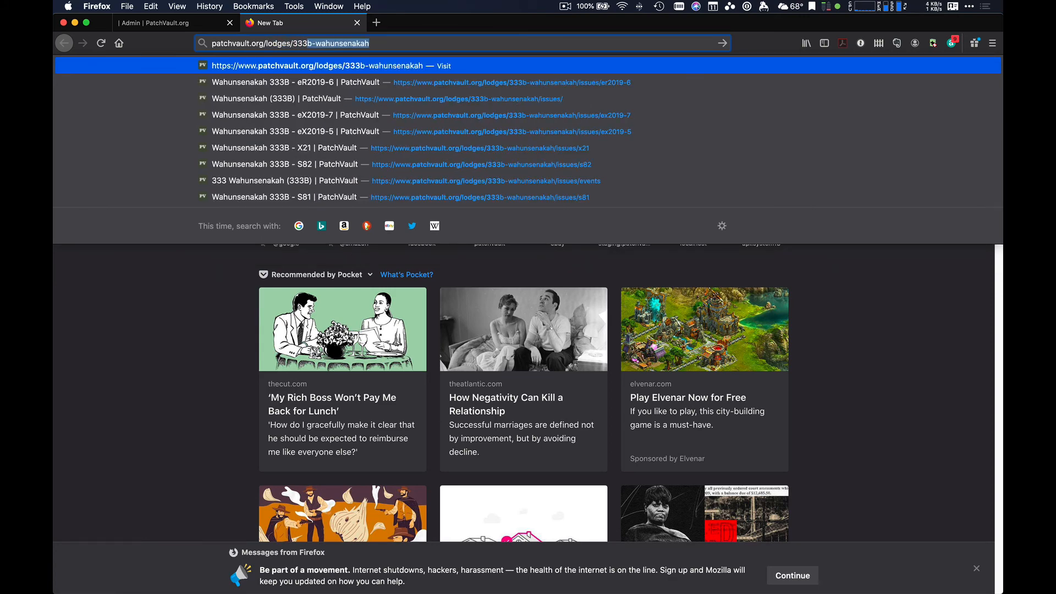
key(Right)
text(/iss)
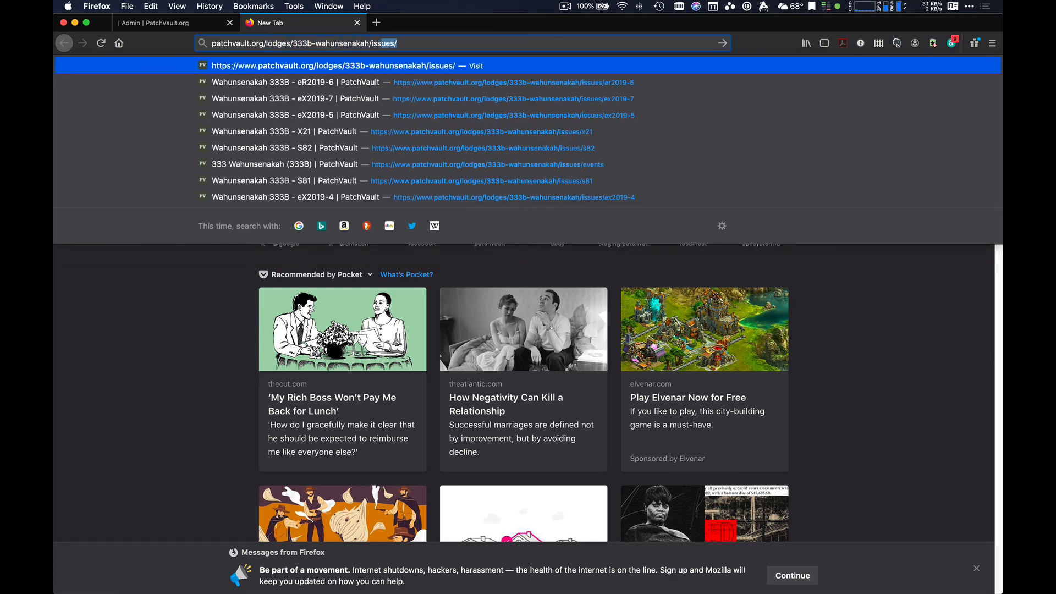
text(ues/s16)
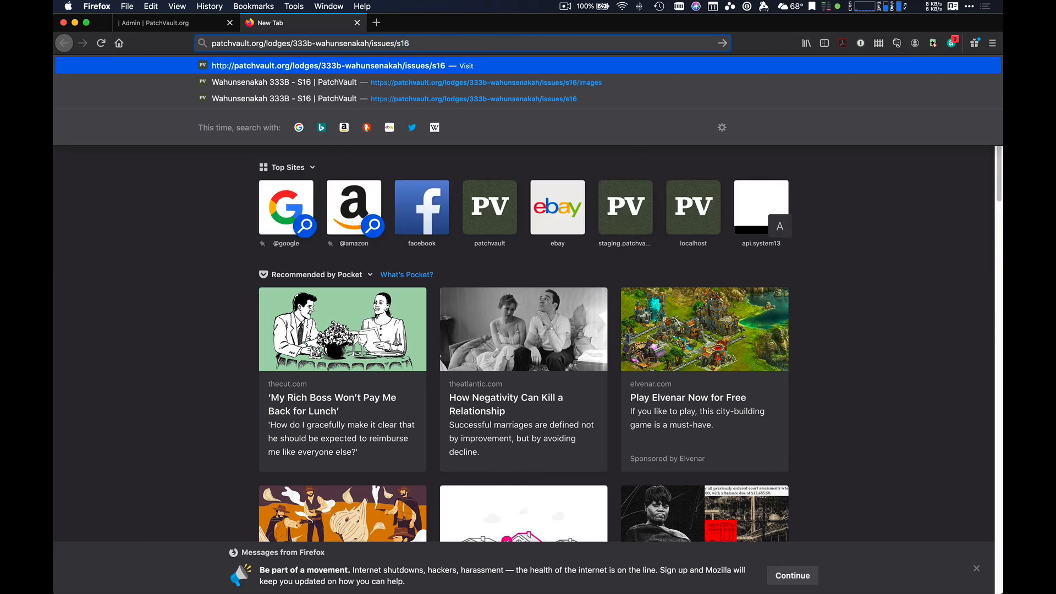
key(Return)
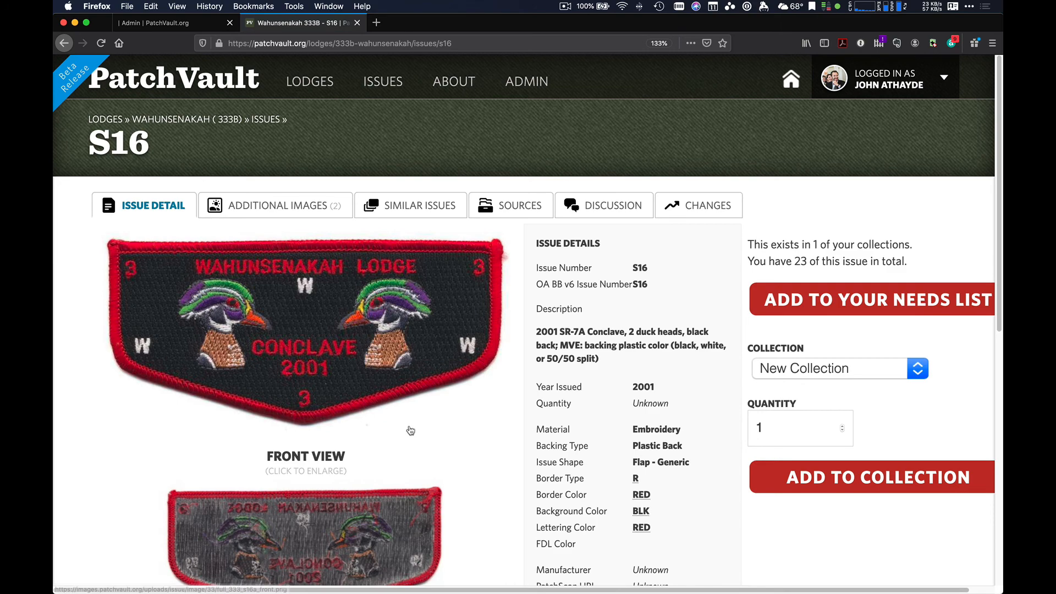
scroll(410, 431, down, 10)
scroll(410, 425, up, 3)
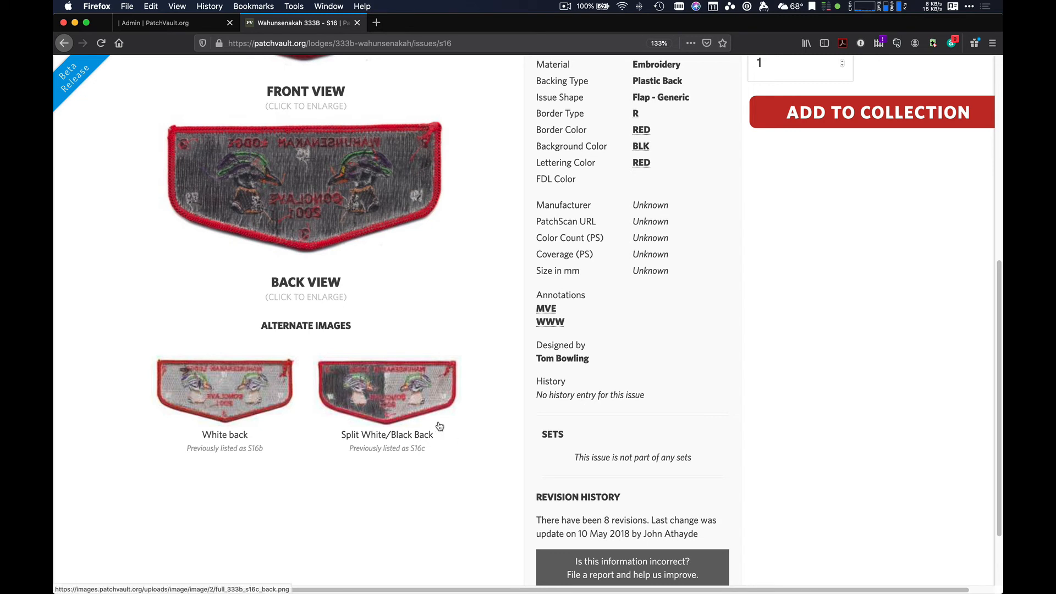
Mark the eX2020-1 additional image as Official PV Image and MVE Back Example, and compare with the S16 issue's front and back views.
click(191, 26)
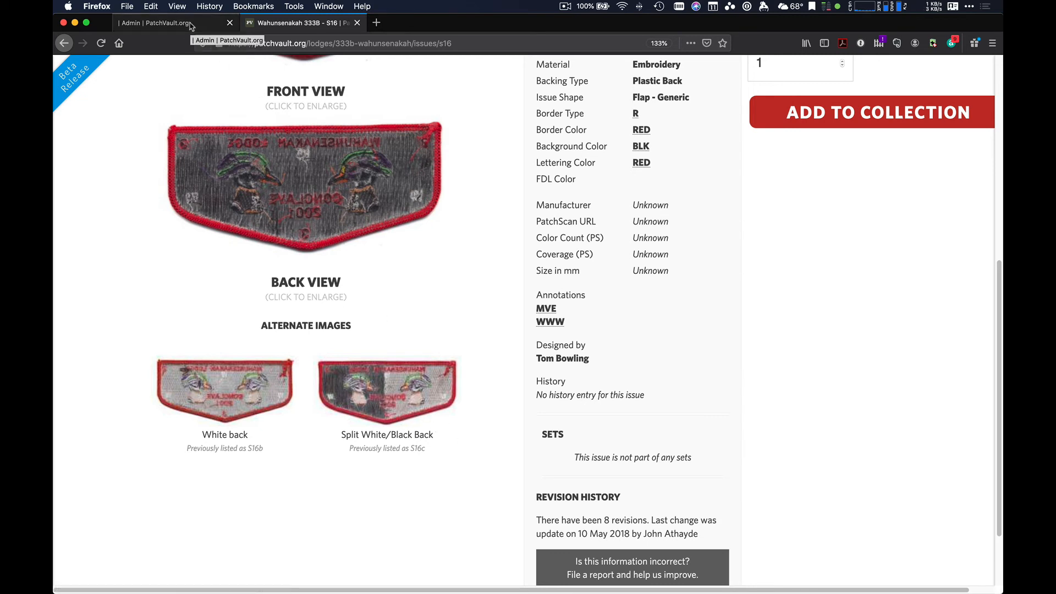
click(166, 306)
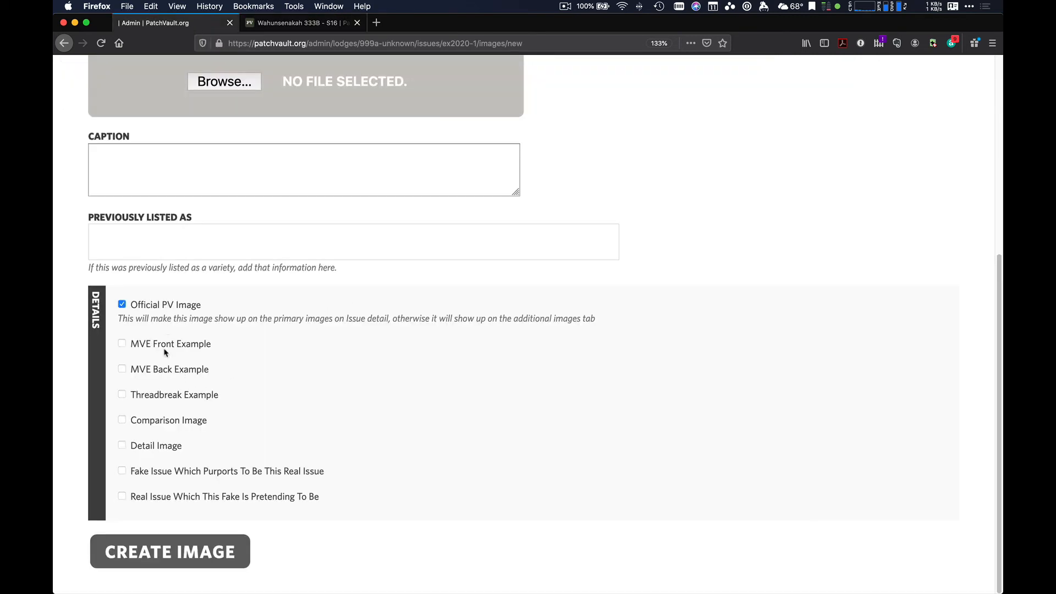
click(162, 371)
click(332, 27)
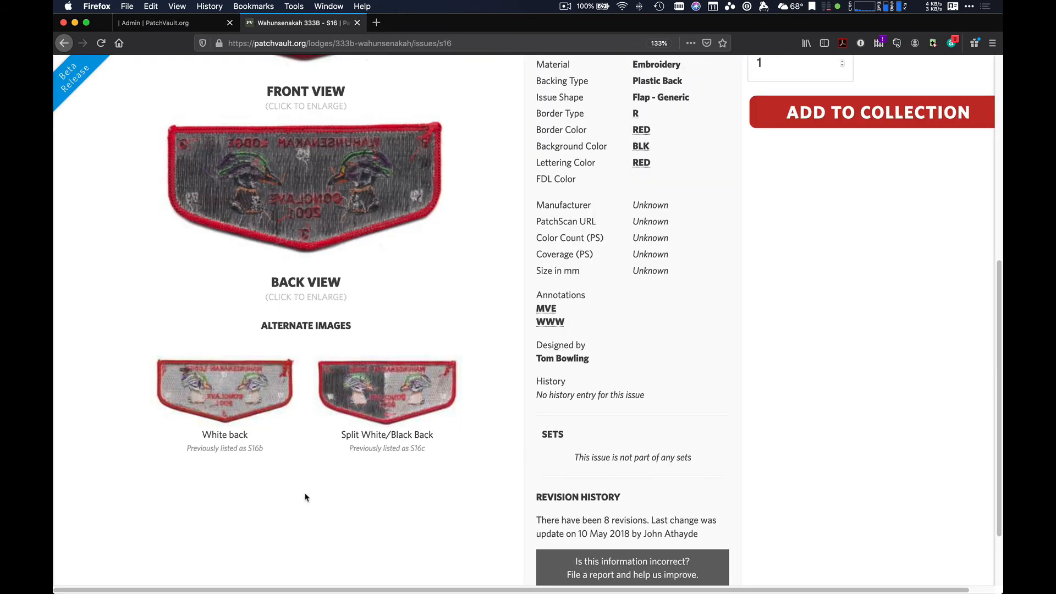
scroll(345, 377, up, 4)
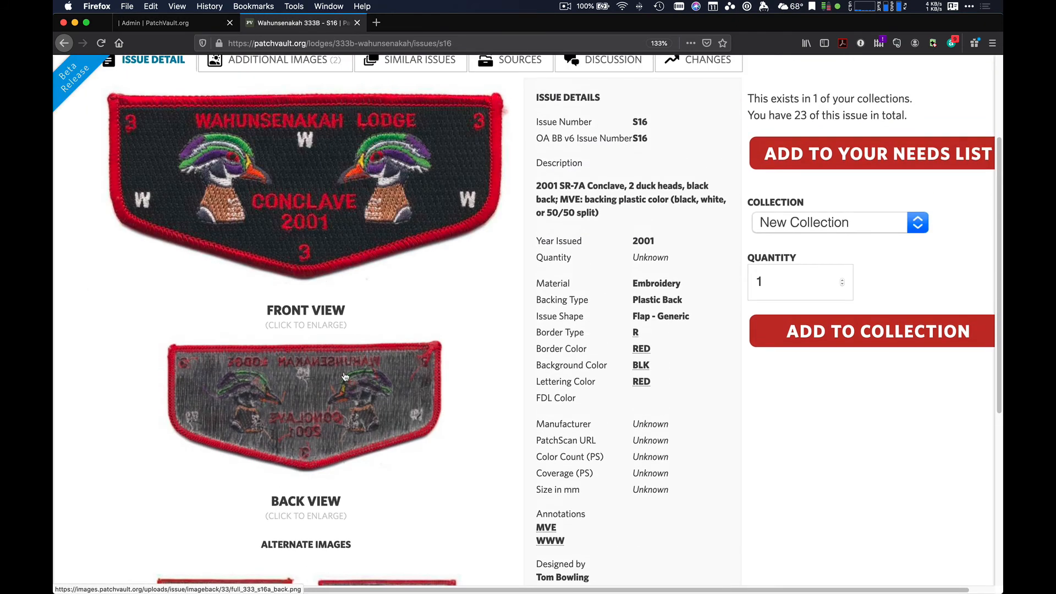
Clear the Official PV Image and MVE Back Example options and return to the Unknown lodge's issue list without creating the image.
click(193, 24)
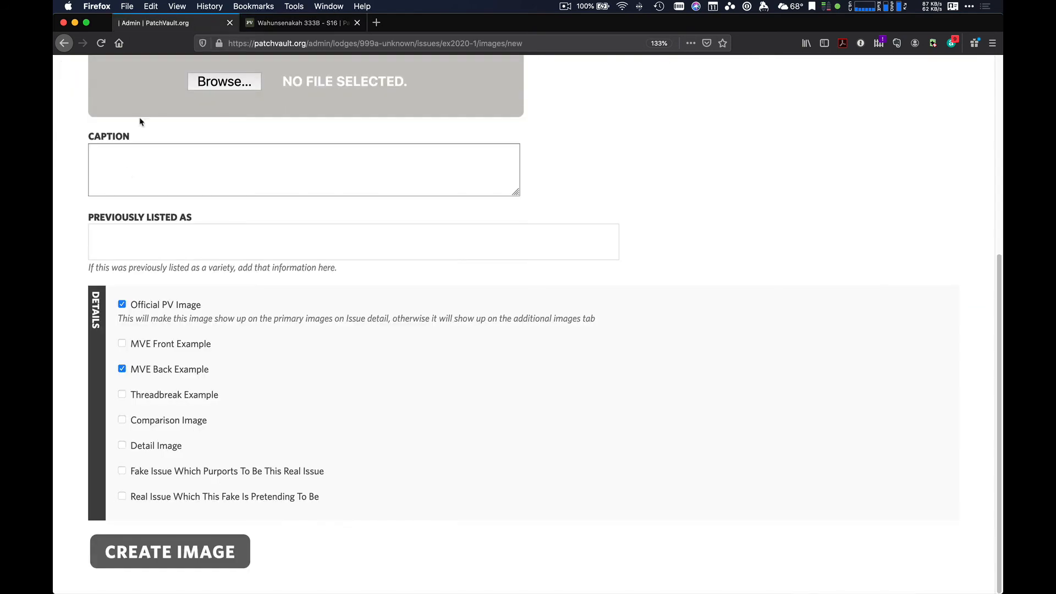
click(122, 304)
click(121, 369)
scroll(171, 105, up, 2)
click(63, 44)
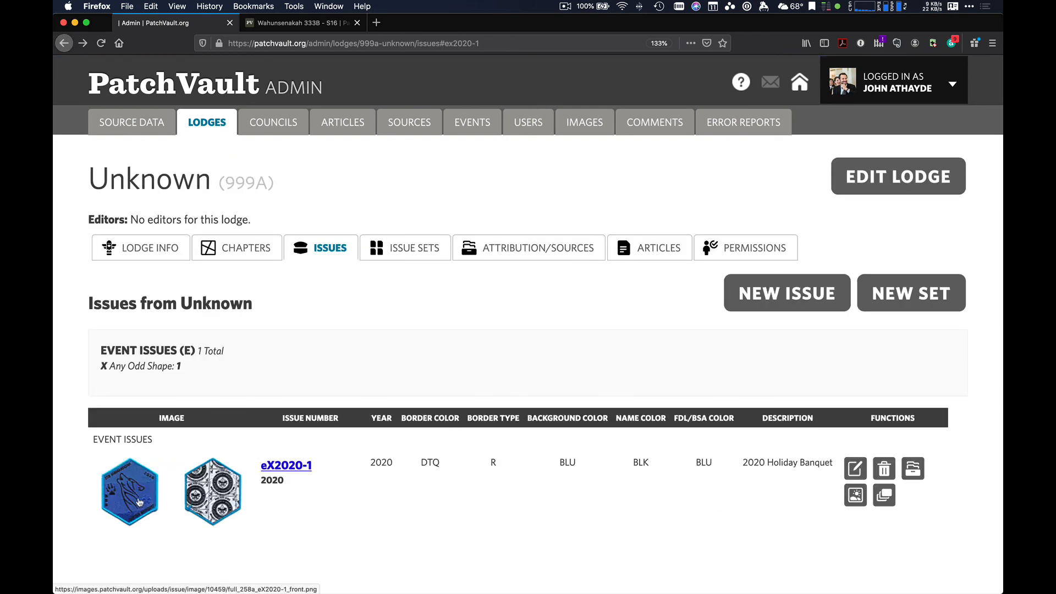
View the similar issues page of eX2020-1 and return to the Unknown lodge's issue list.
click(884, 496)
click(885, 499)
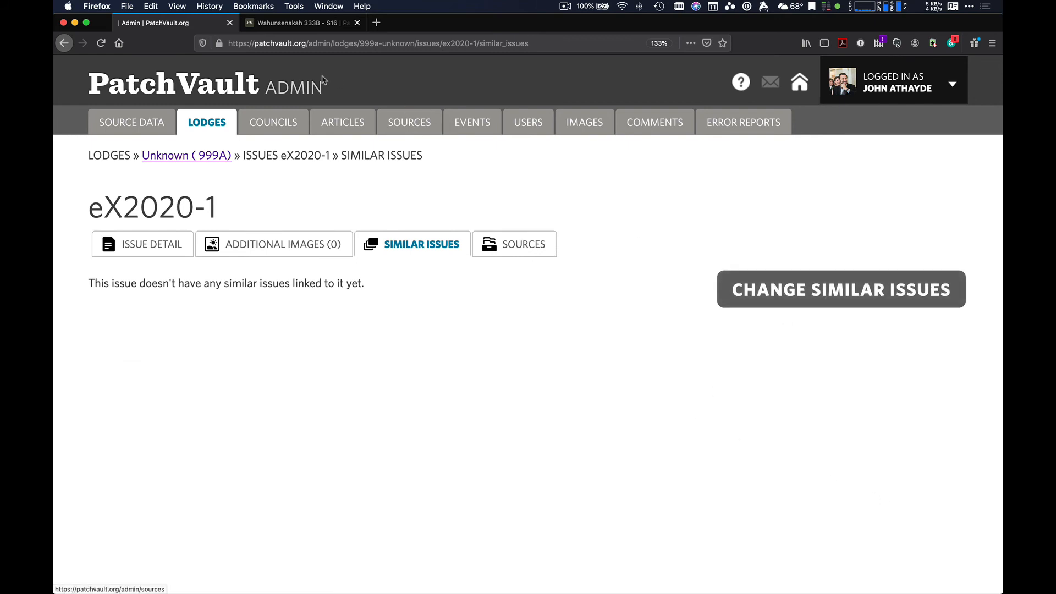
click(64, 43)
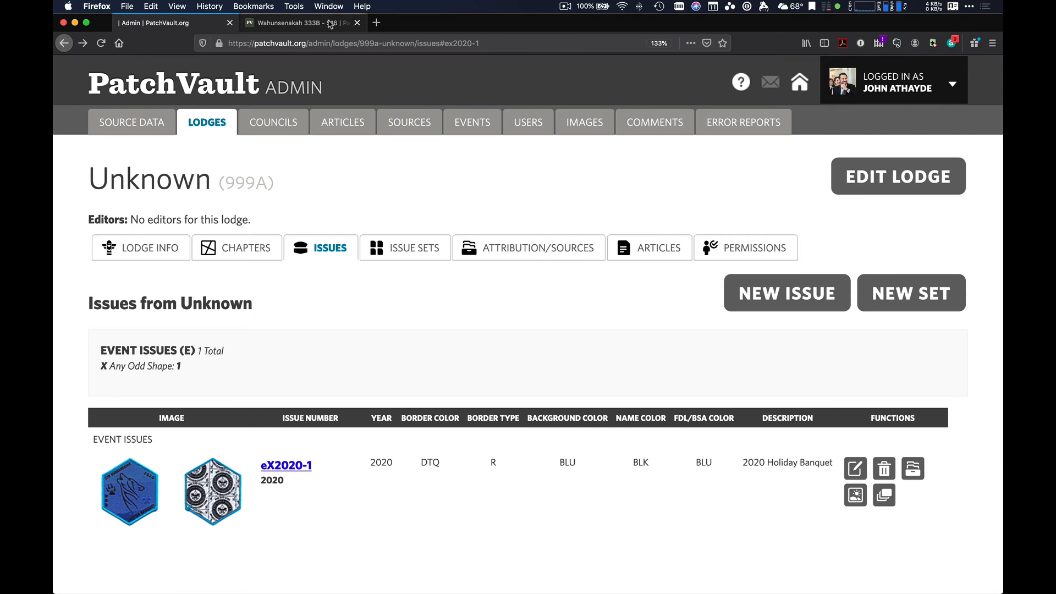
Find the 258 Shenandoah lodge in the public PatchVault lodge listing and open its page.
click(297, 22)
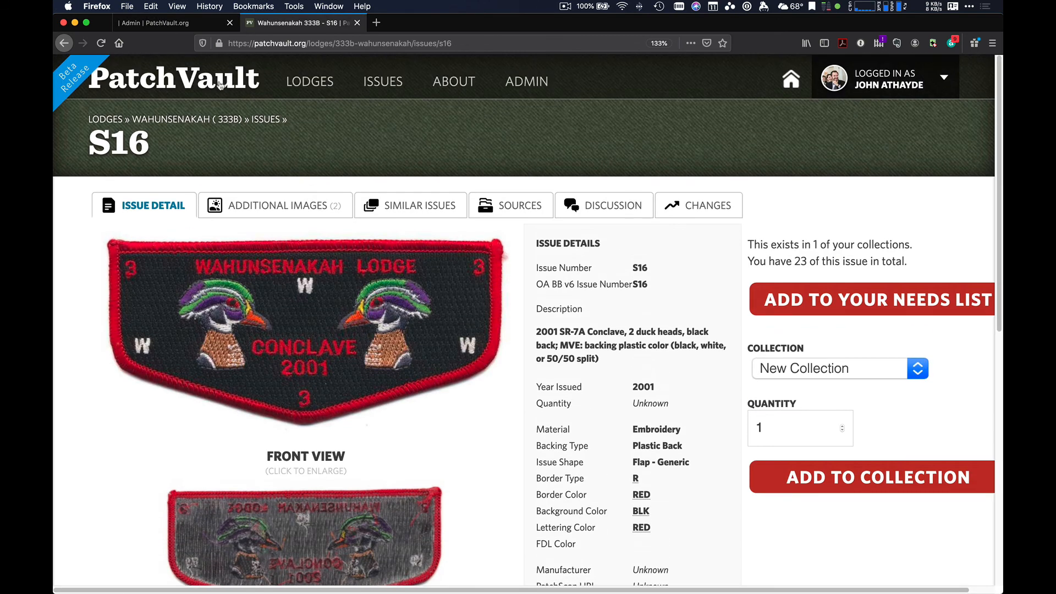
click(309, 81)
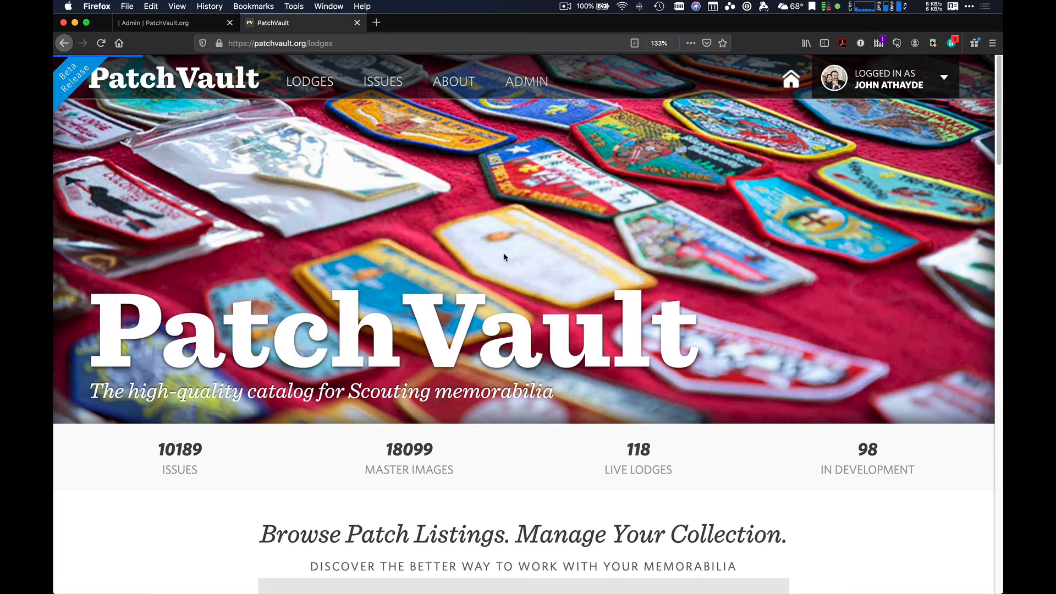
scroll(503, 256, down, 10)
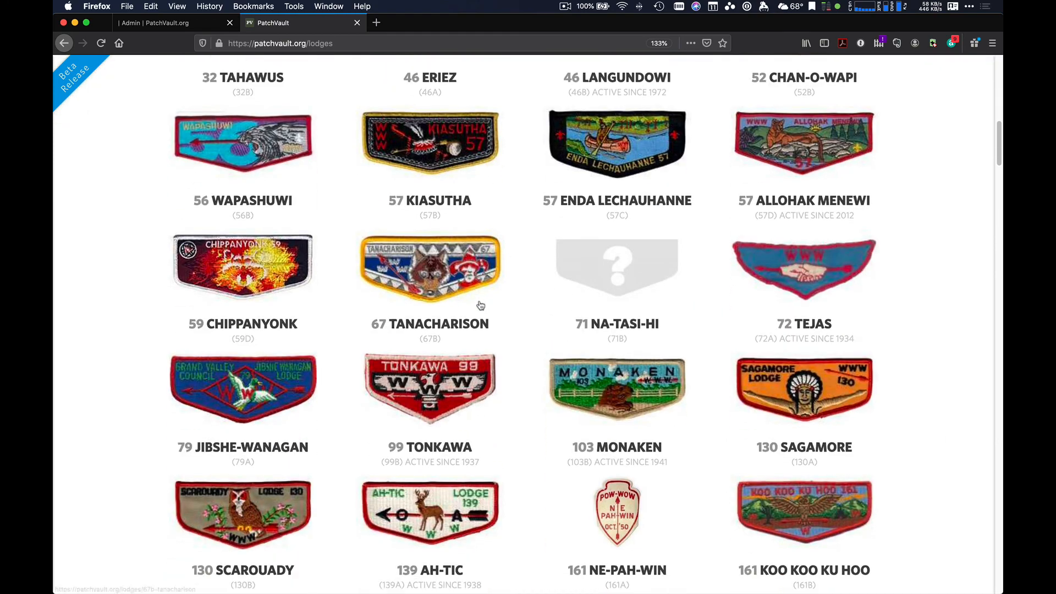
scroll(496, 280, down, 5)
scroll(550, 333, down, 5)
scroll(550, 332, down, 1)
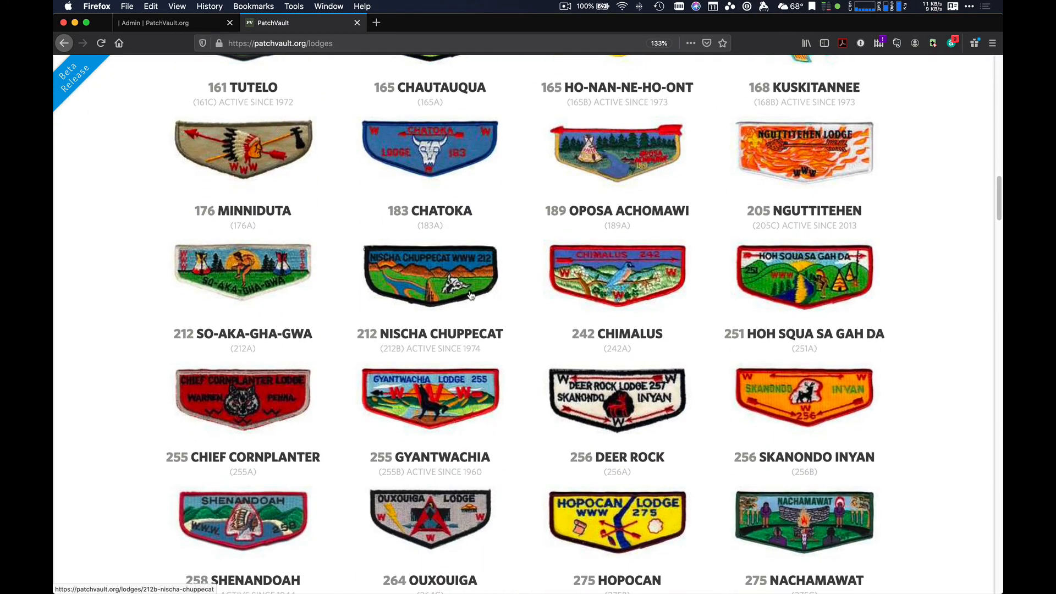
click(259, 519)
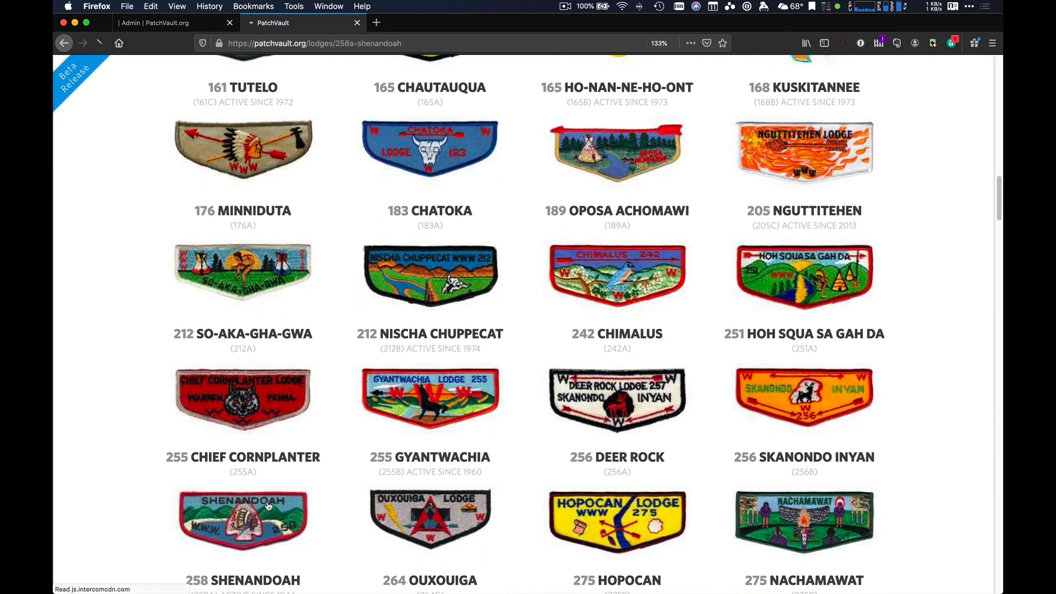
scroll(316, 176, up, 8)
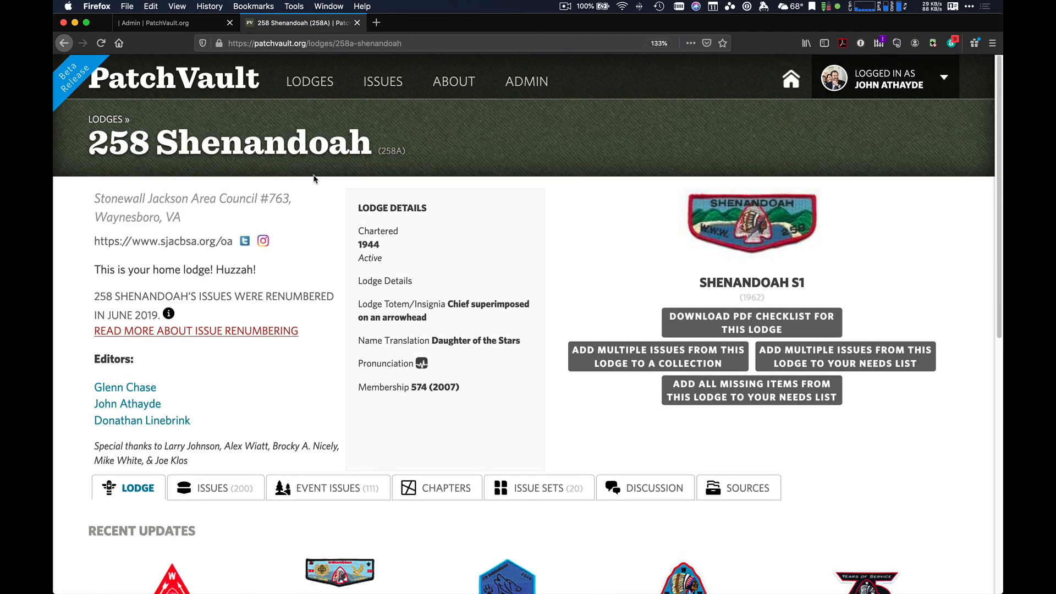
Open the S9A issue from the 258 Shenandoah lodge's issues and review its similar issues.
click(215, 490)
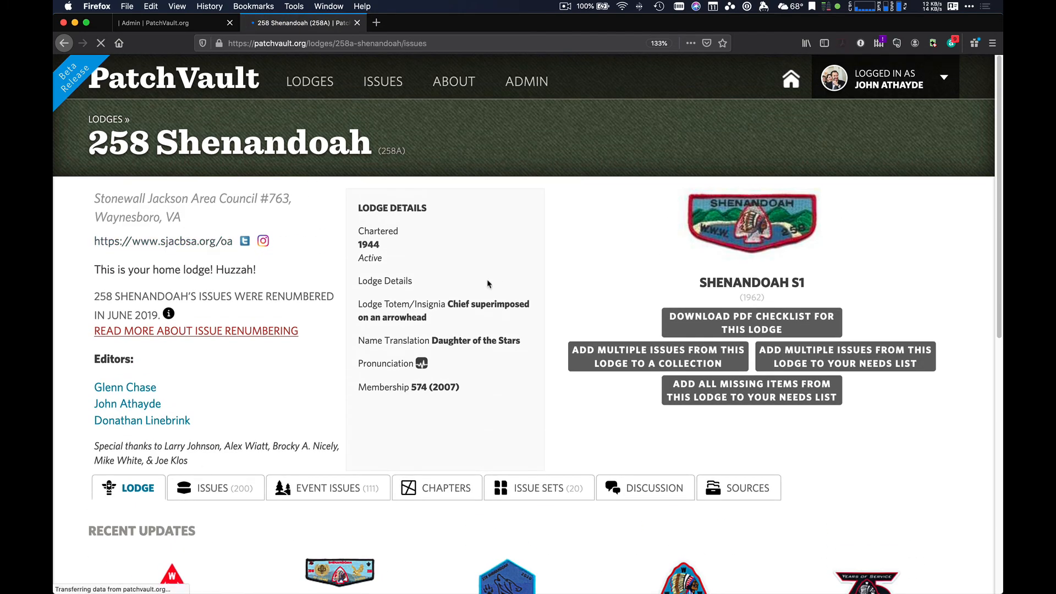
scroll(511, 273, down, 9)
scroll(509, 272, down, 20)
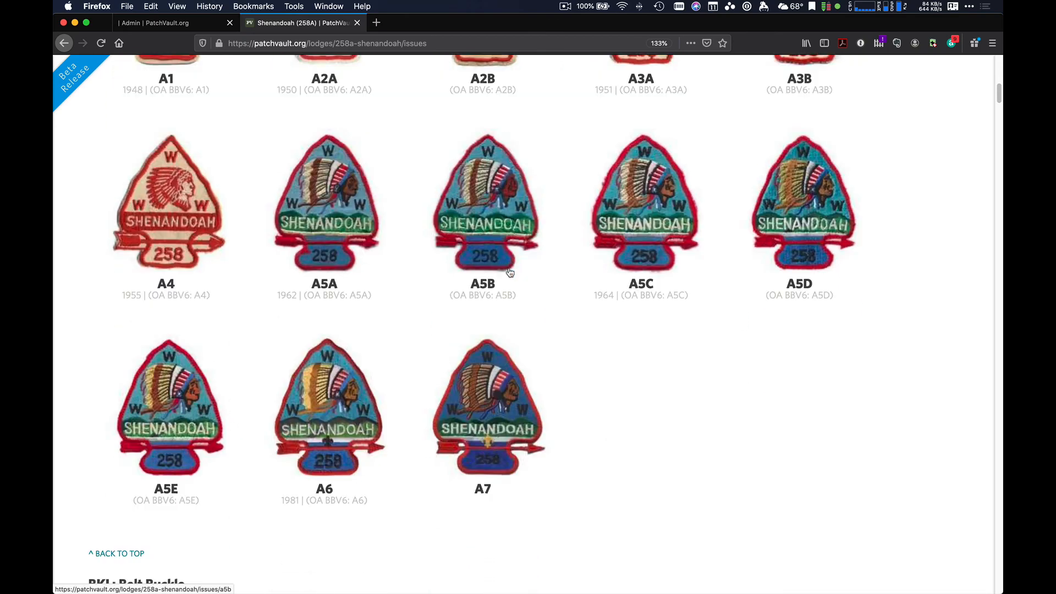
scroll(510, 271, down, 20)
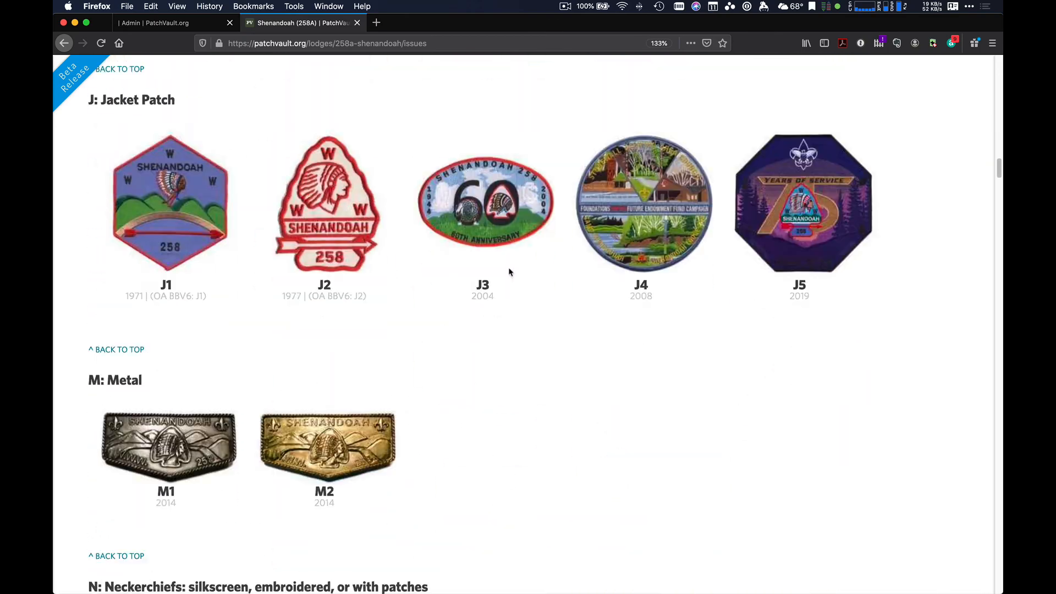
scroll(509, 272, down, 13)
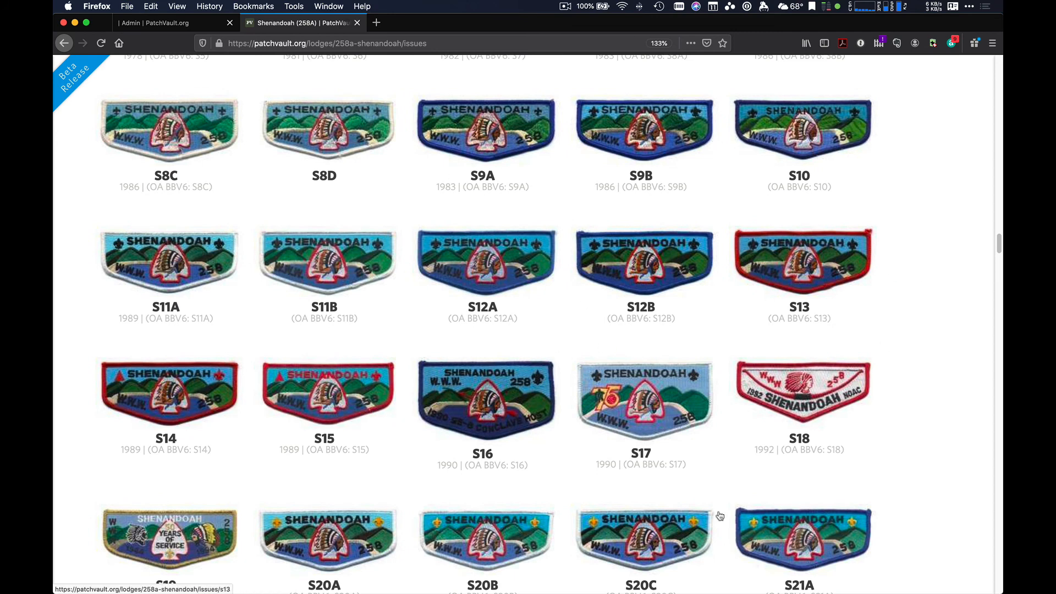
click(499, 135)
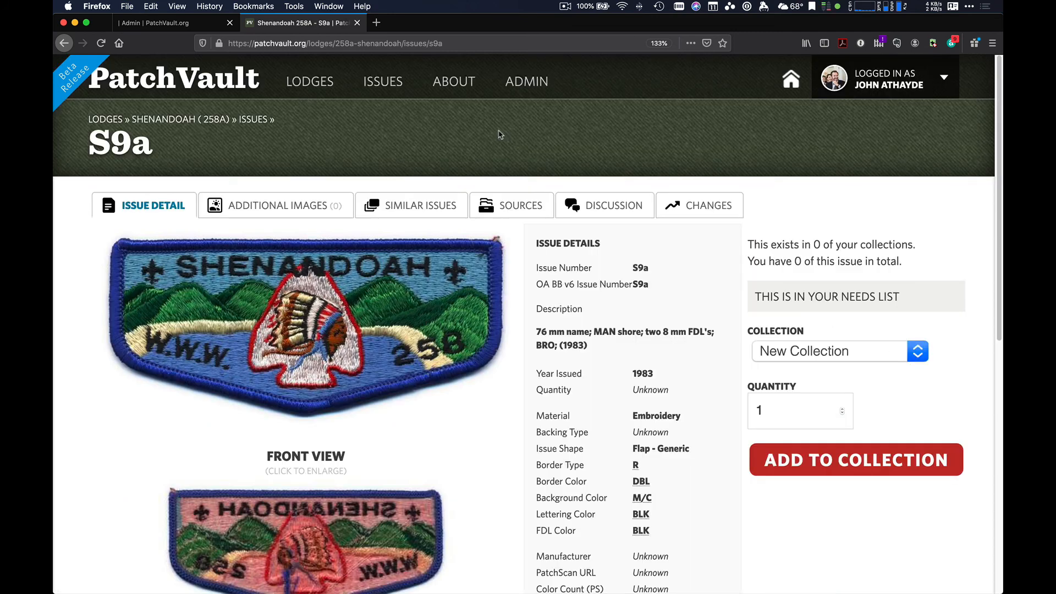
click(409, 208)
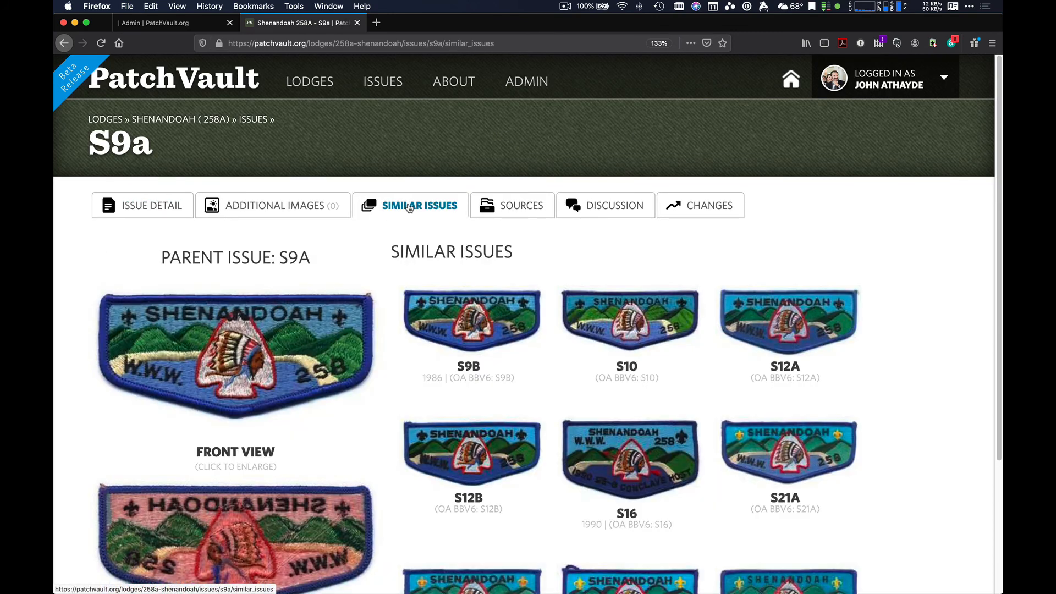
scroll(891, 256, down, 3)
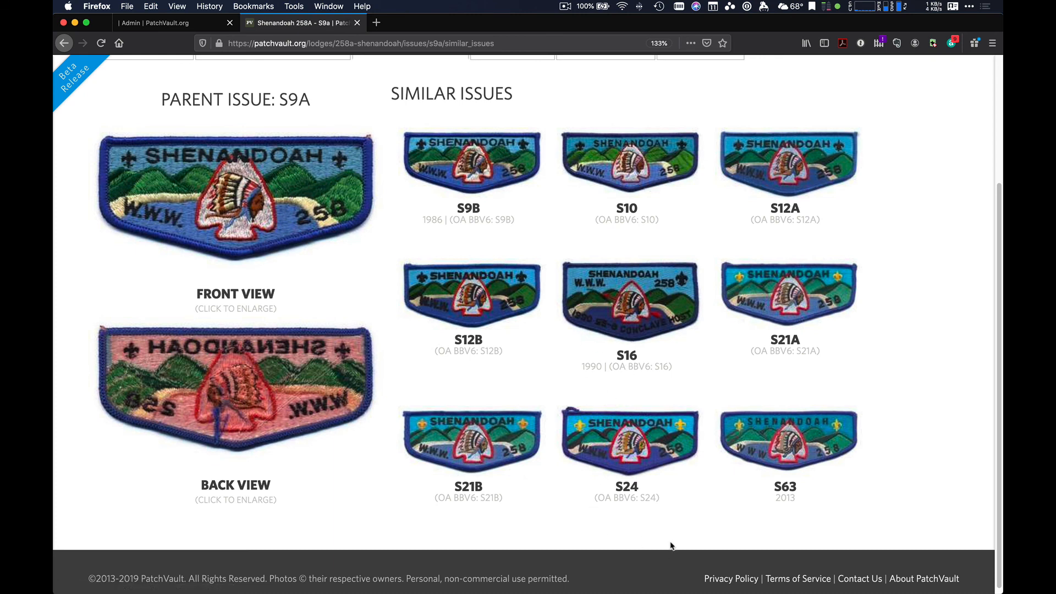
Return to the admin issue list of the Unknown lodge and delete the eX2020-1 2020 Holiday Banquet issue.
click(194, 28)
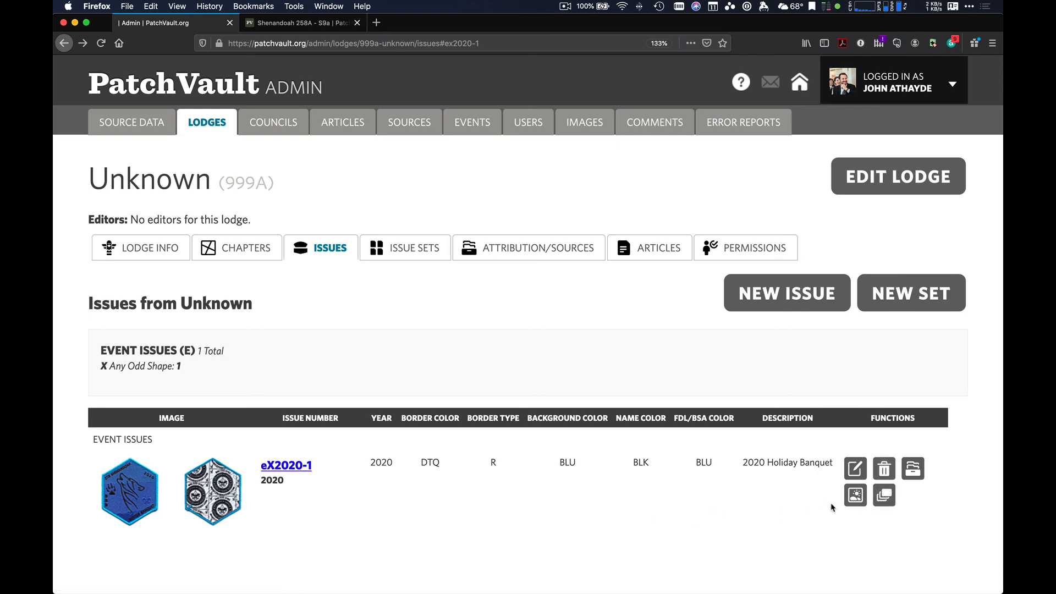
click(885, 472)
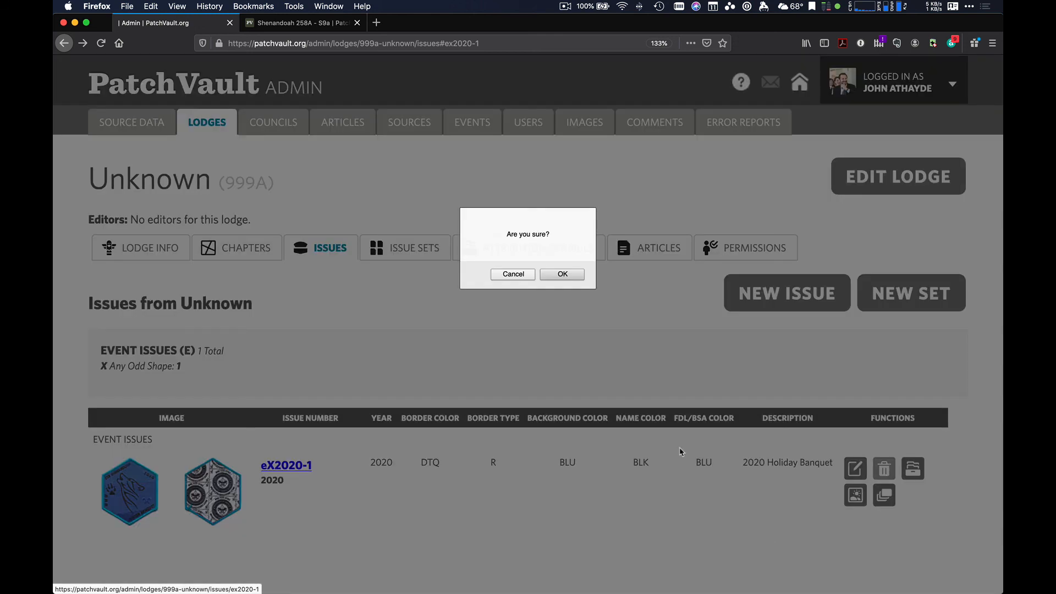
click(563, 274)
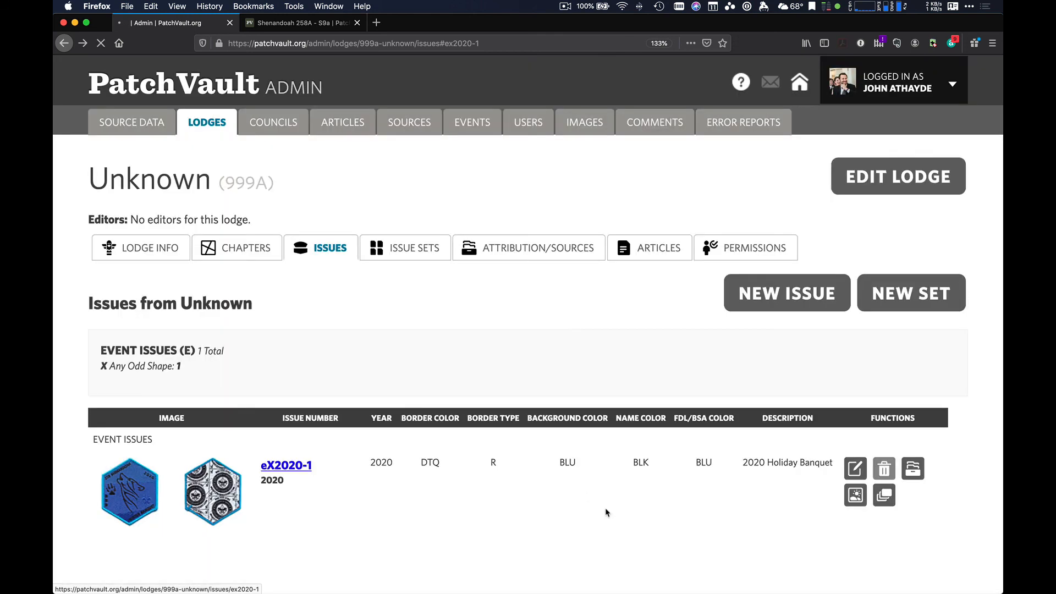